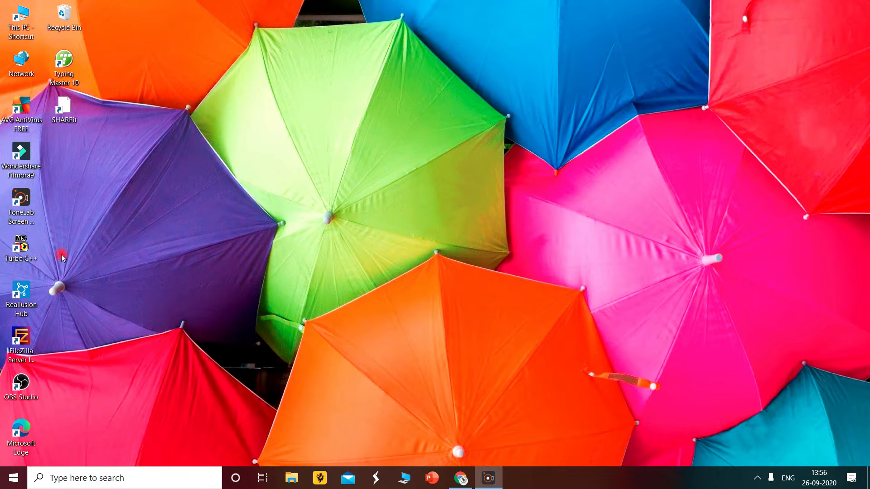
- Open the Language page of the Windows Time & Language settings and bring up the list of languages to install
left_click(49, 477)
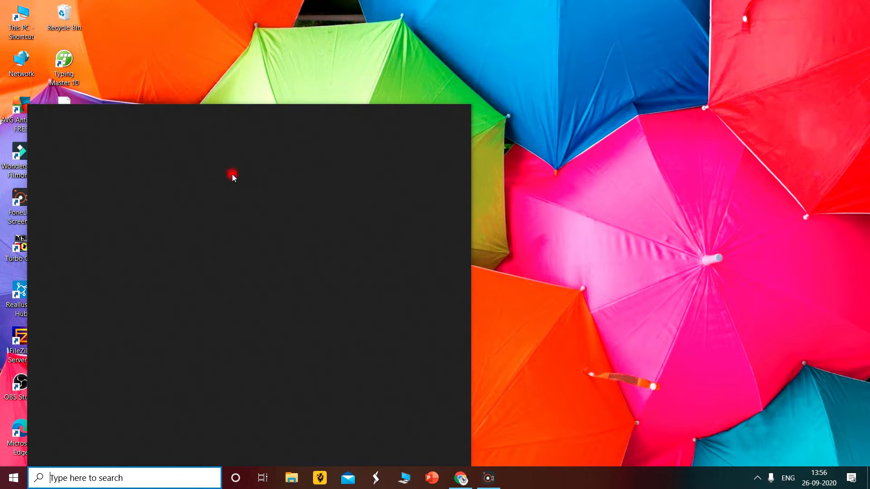
left_click(126, 265)
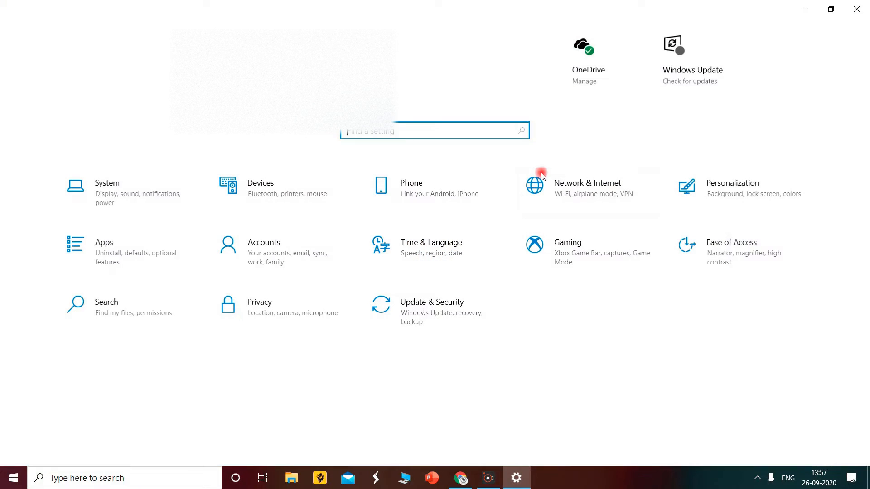
left_click(451, 257)
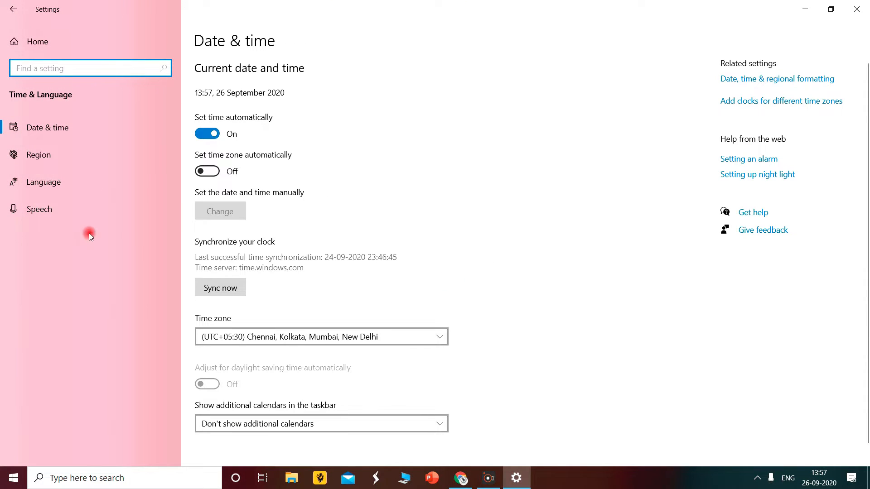
left_click(39, 181)
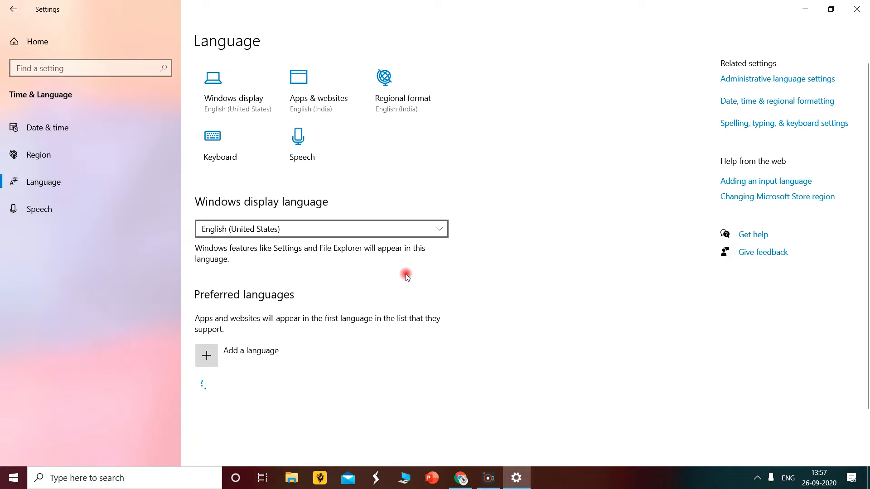
scroll(412, 225, "down", 3)
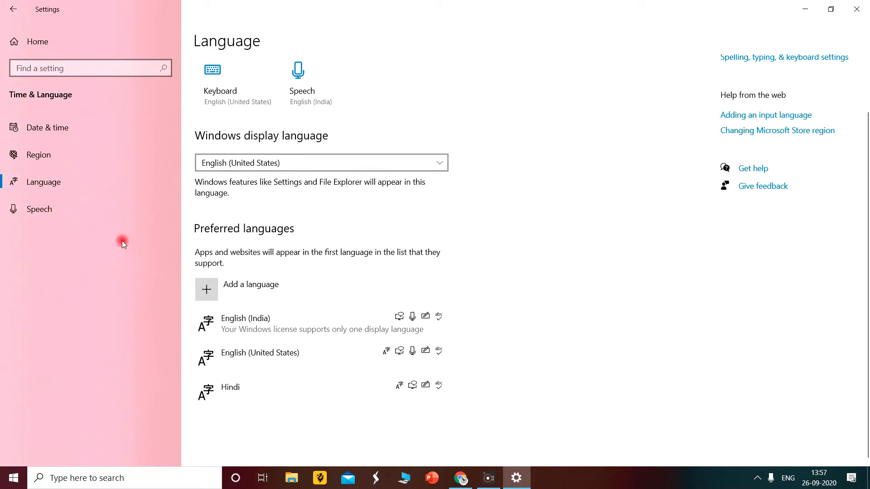
left_click(238, 284)
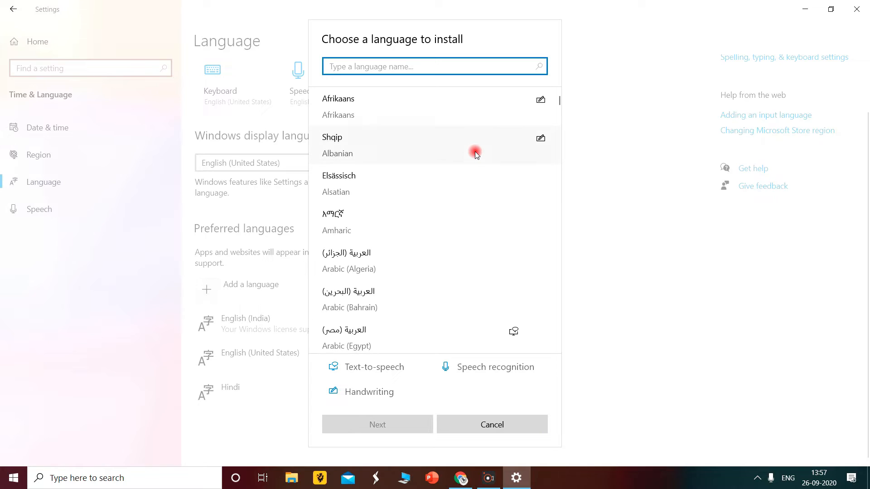
- Examine the installable languages and which of them support text-to-speech, speech recognition and handwriting
scroll(441, 146, "down", 2)
scroll(441, 146, "down", 8)
scroll(443, 155, "up", 9)
scroll(460, 202, "down", 10)
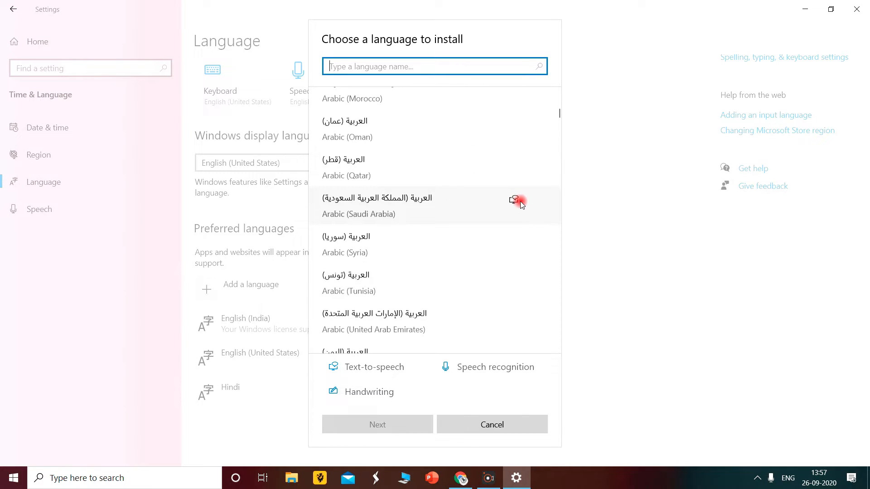
scroll(521, 204, "down", 1)
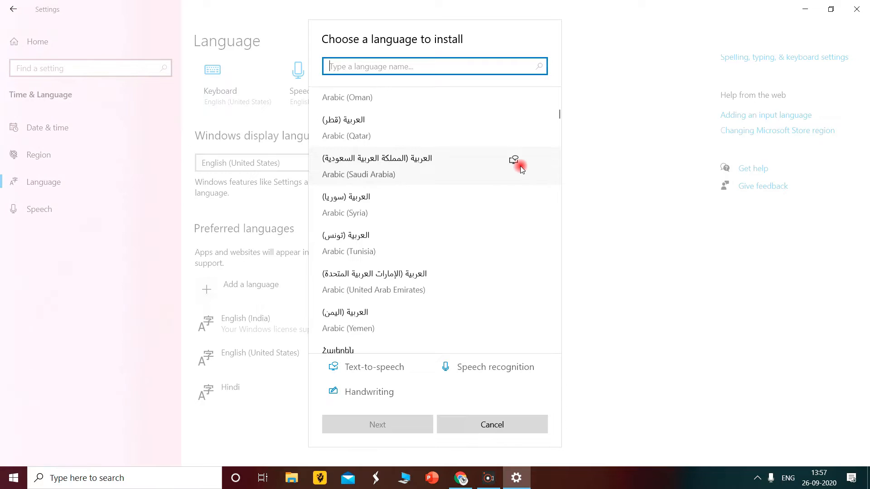
scroll(521, 168, "down", 8)
scroll(520, 170, "down", 11)
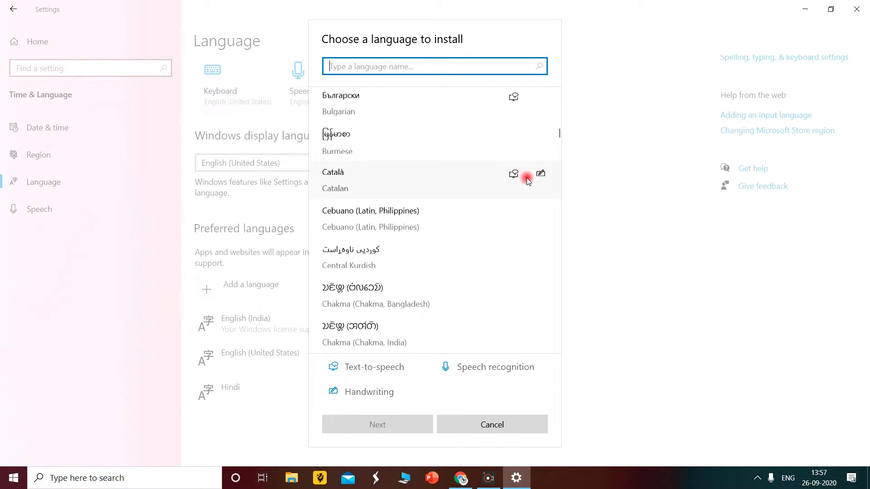
scroll(515, 198, "down", 6)
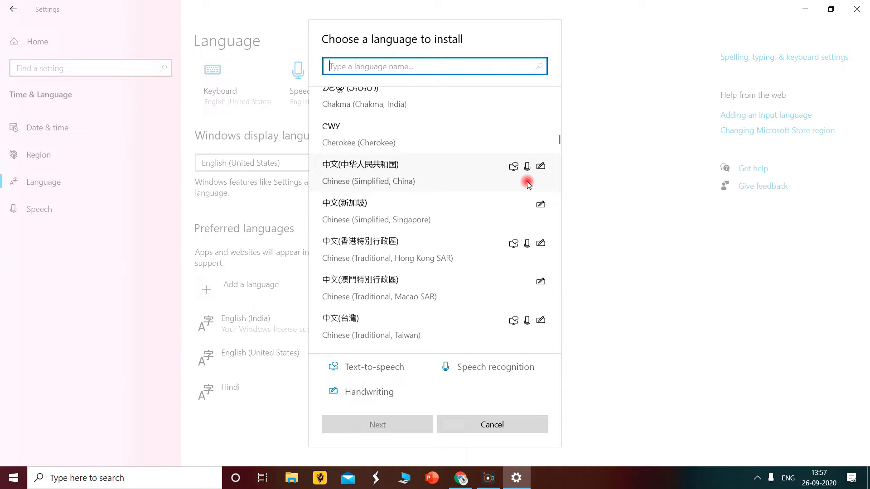
scroll(526, 188, "down", 10)
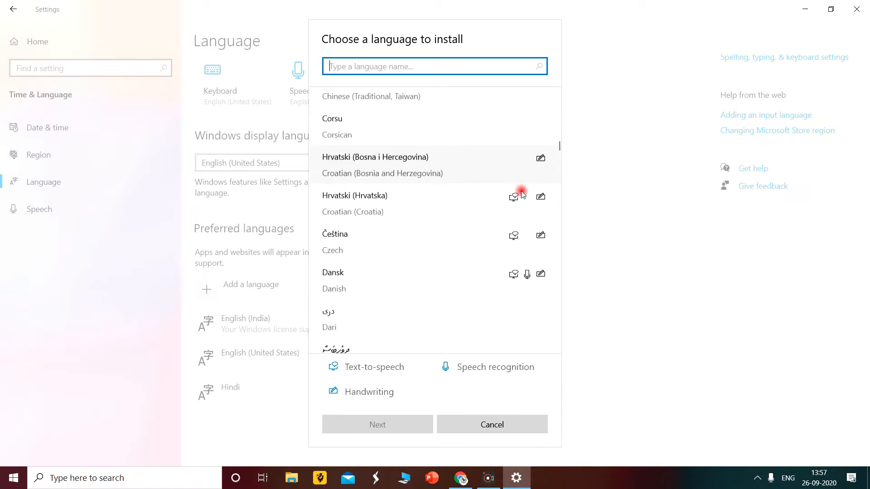
scroll(522, 194, "down", 12)
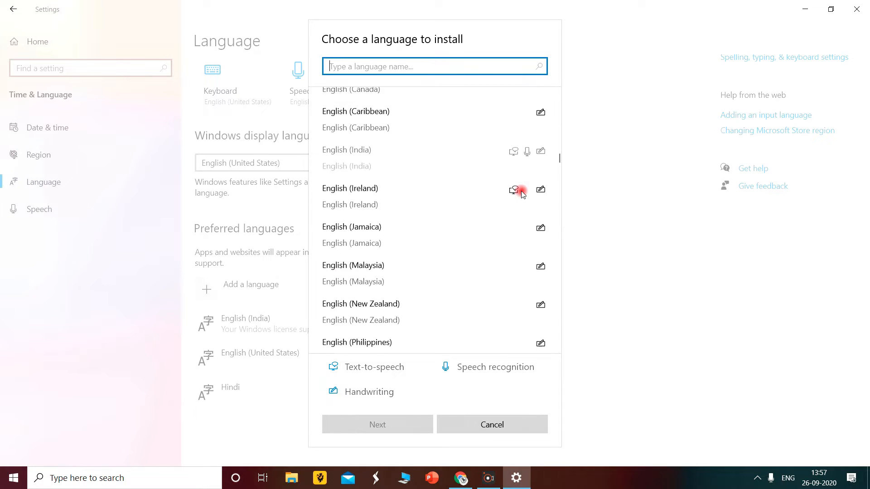
scroll(522, 194, "down", 9)
scroll(522, 194, "up", 5)
scroll(523, 194, "up", 5)
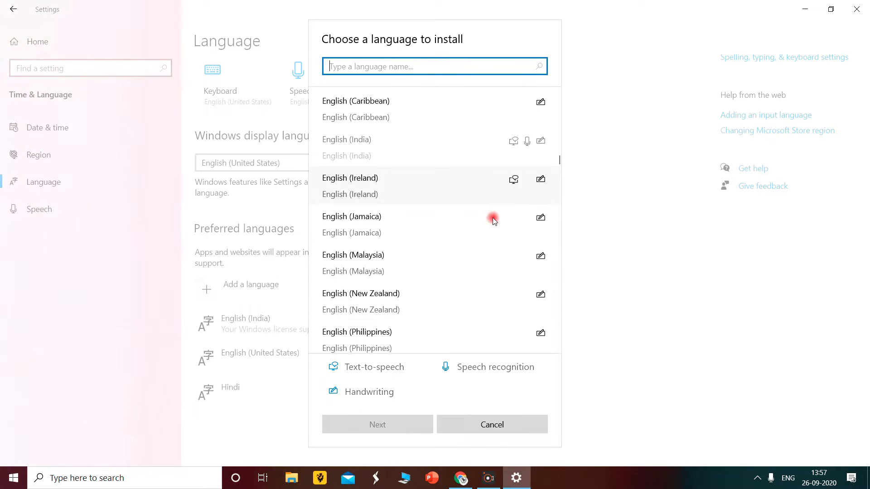
scroll(477, 263, "down", 20)
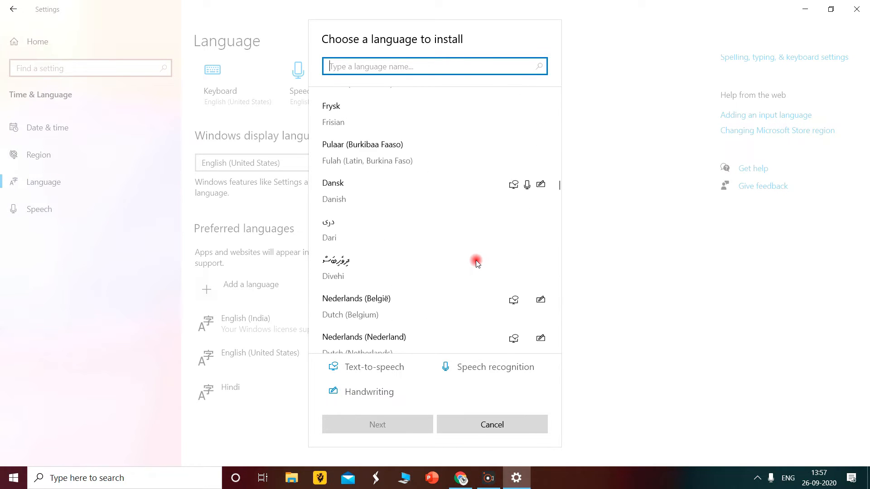
scroll(477, 263, "down", 10)
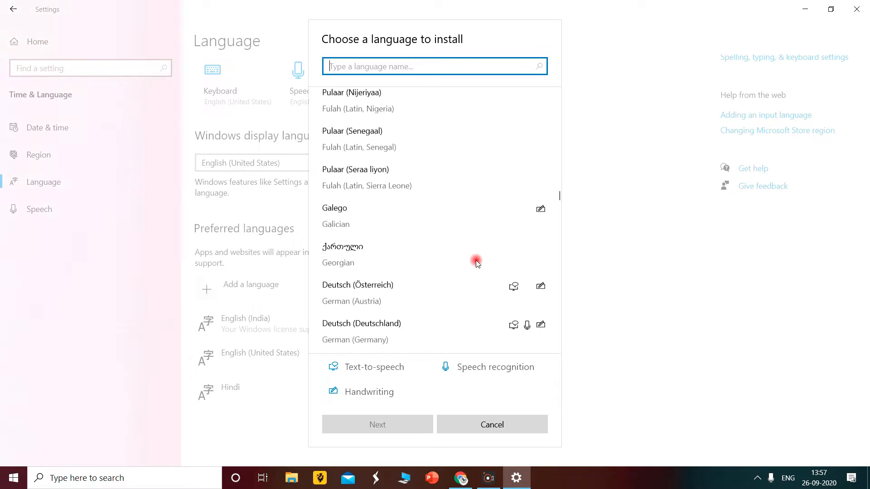
scroll(477, 263, "down", 1)
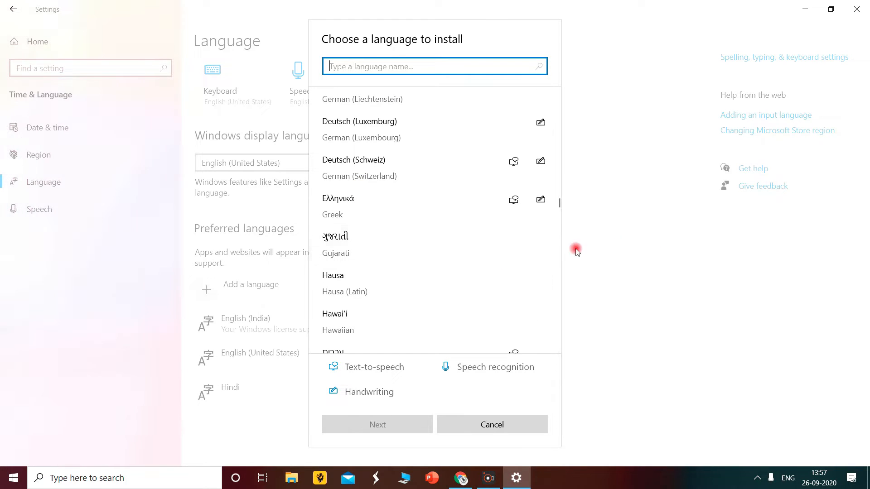
scroll(499, 247, "down", 1)
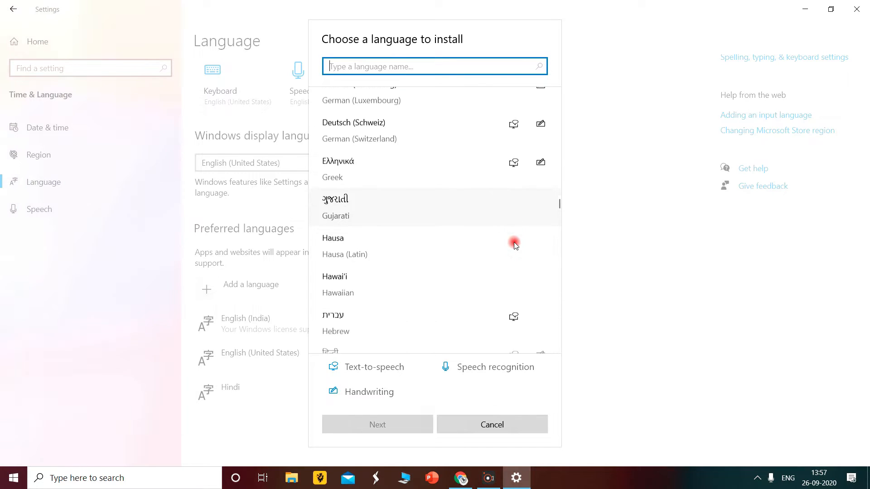
scroll(454, 204, "down", 1)
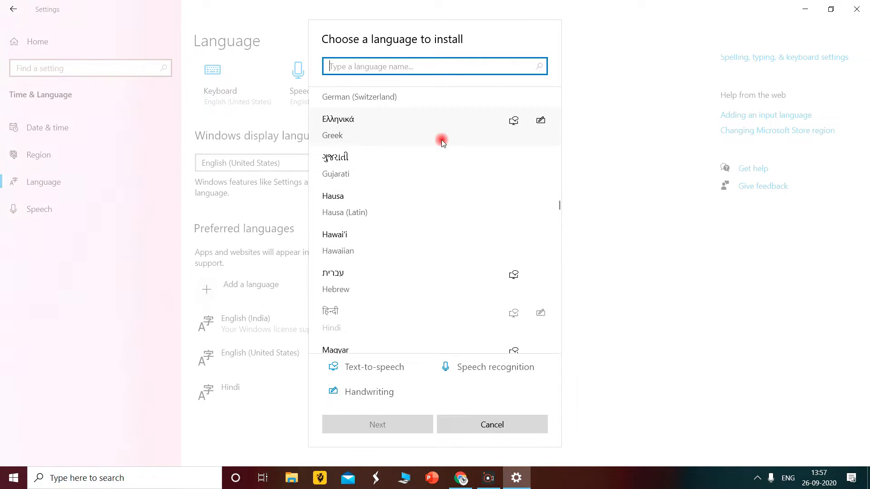
scroll(416, 223, "down", 1)
scroll(452, 137, "down", 1)
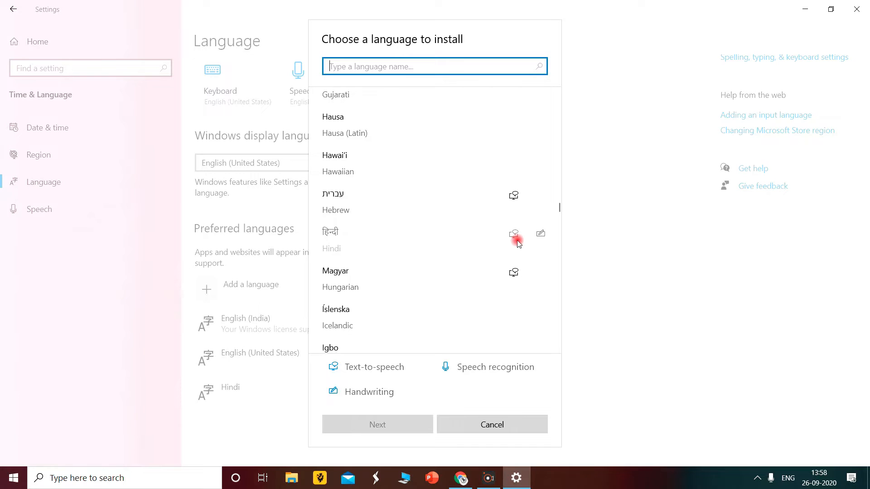
scroll(519, 238, "down", 7)
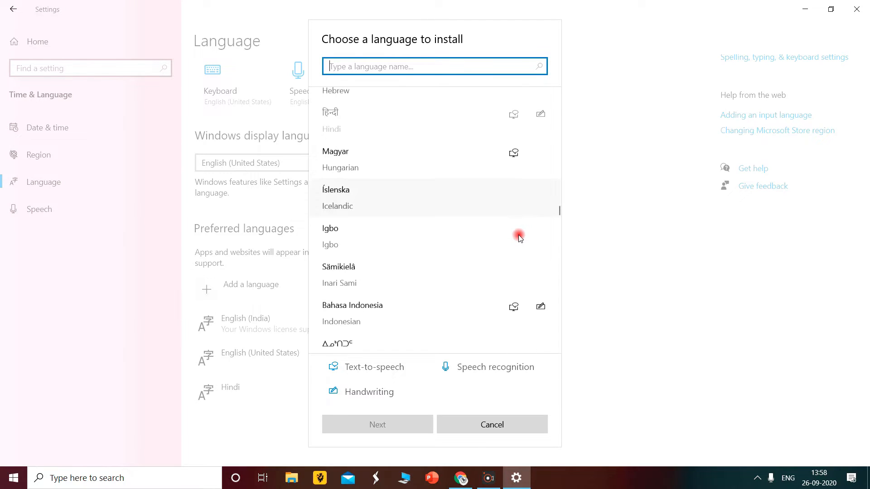
scroll(519, 238, "down", 4)
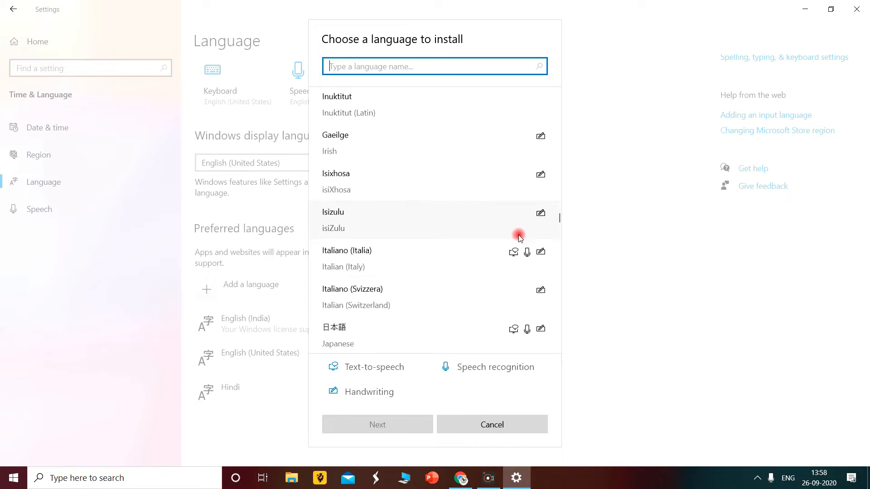
scroll(520, 237, "down", 2)
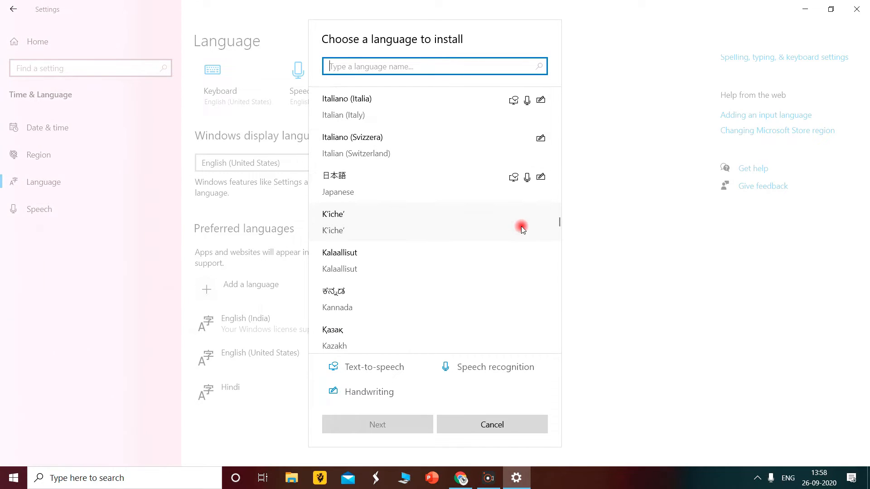
scroll(508, 189, "down", 9)
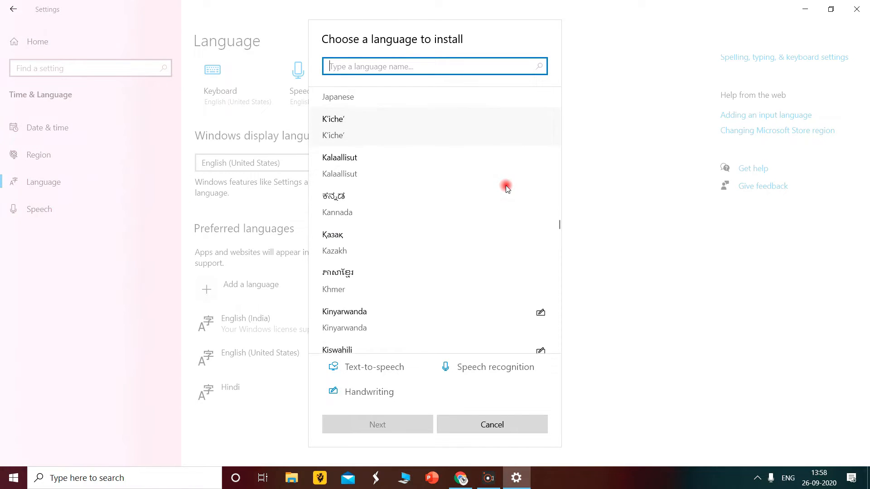
scroll(507, 187, "down", 5)
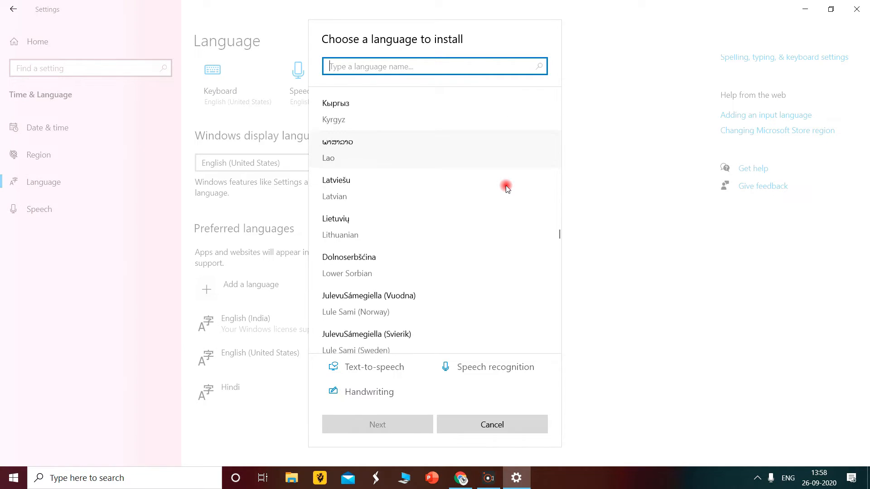
scroll(507, 188, "up", 5)
scroll(507, 188, "up", 10)
scroll(507, 187, "down", 20)
scroll(507, 187, "up", 19)
scroll(507, 187, "down", 20)
scroll(507, 187, "up", 20)
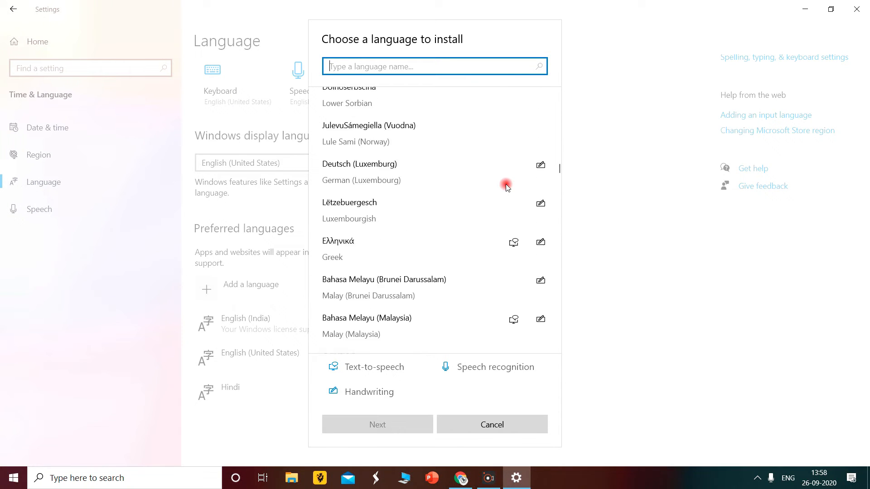
scroll(507, 187, "down", 20)
scroll(507, 187, "up", 20)
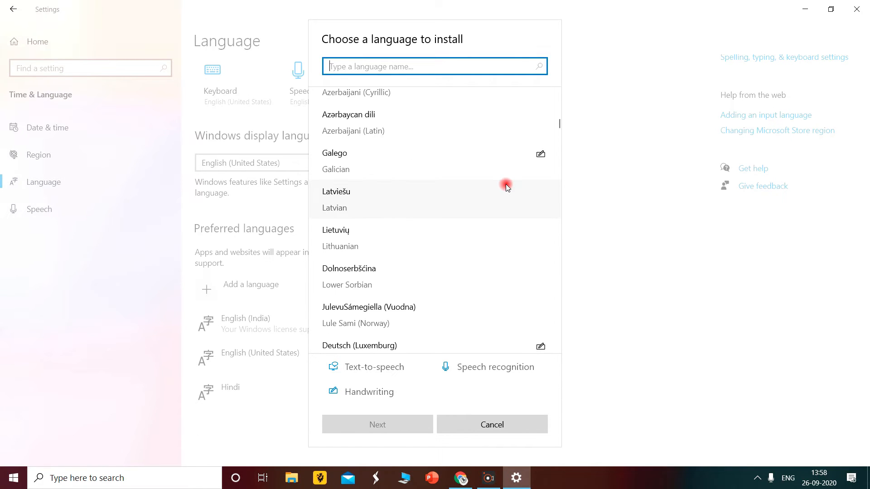
scroll(506, 187, "up", 15)
scroll(507, 187, "down", 3)
scroll(506, 187, "down", 17)
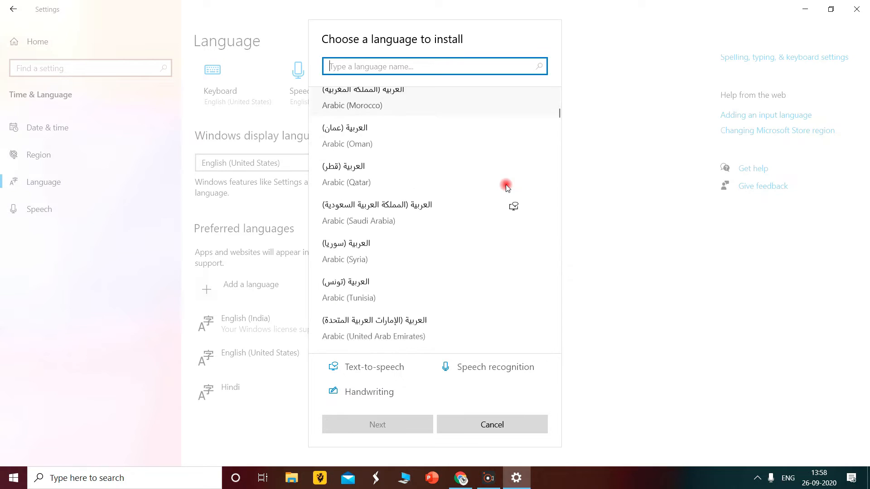
scroll(507, 187, "down", 4)
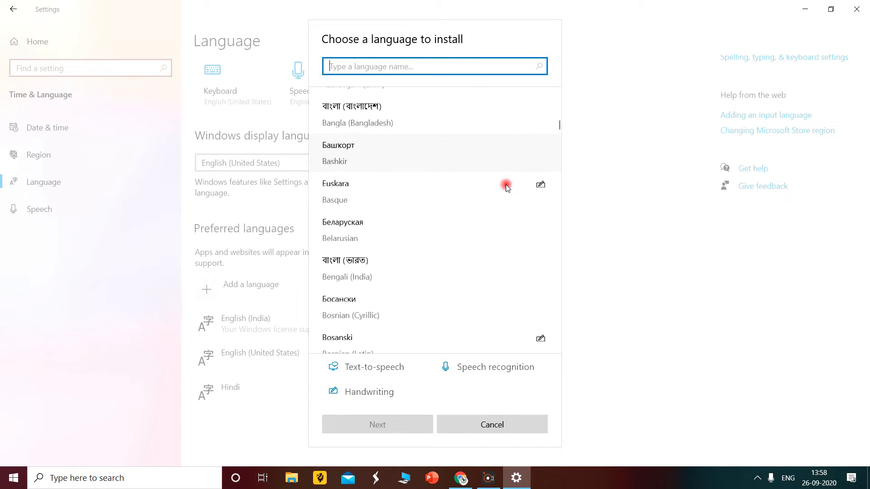
- Search the installable languages for "fra" and install French (Canada)
type("fra")
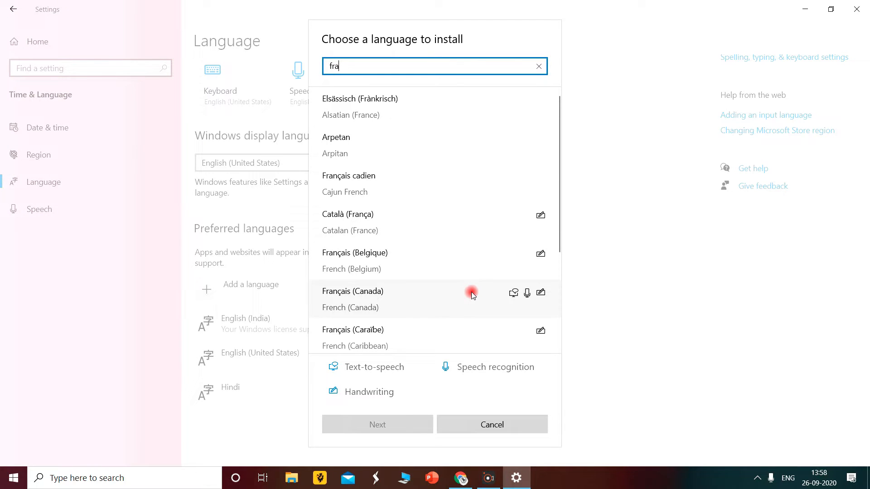
left_click(471, 293)
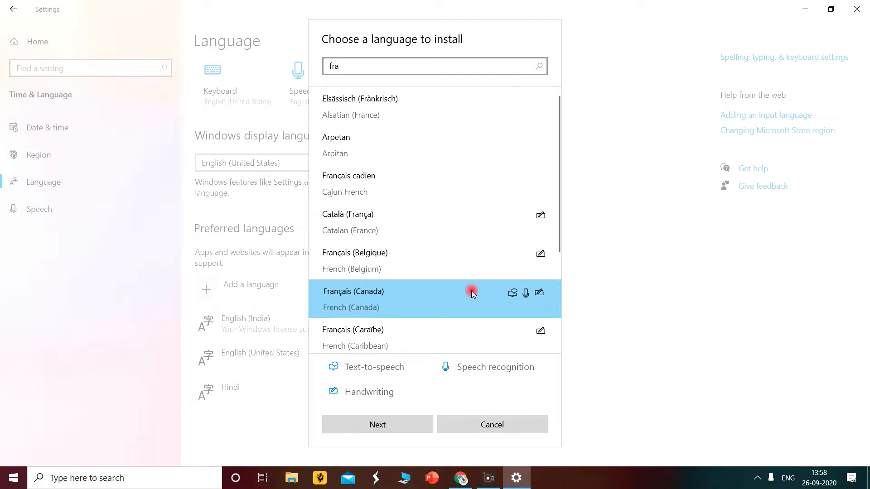
left_click(415, 431)
left_click(417, 430)
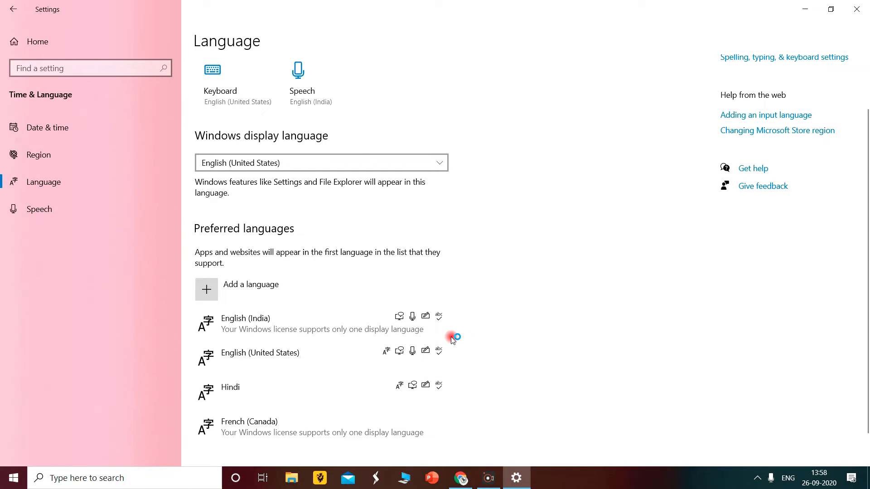
- Open the language options of French (Canada) from the preferred languages to view its feature downloads
scroll(516, 345, "down", 1)
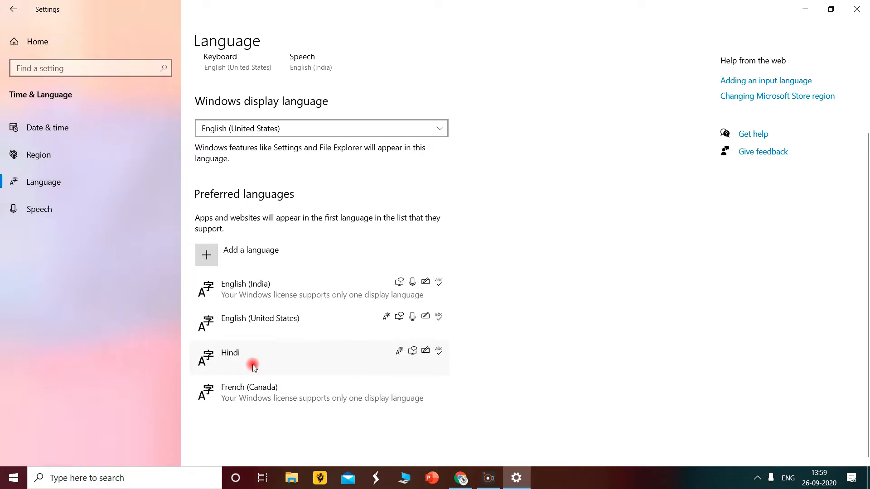
left_click(349, 389)
left_click(371, 429)
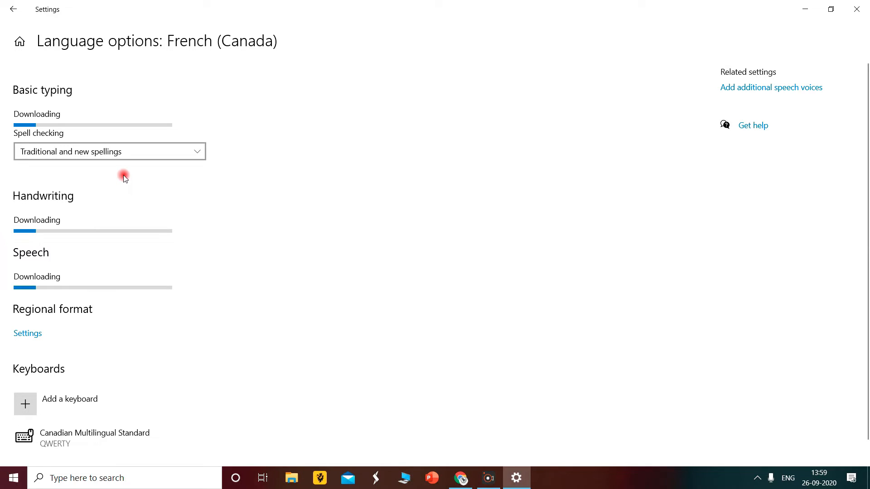
- Switch to the Google translator page in Chrome and set the target language of the translation to French
left_click(463, 478)
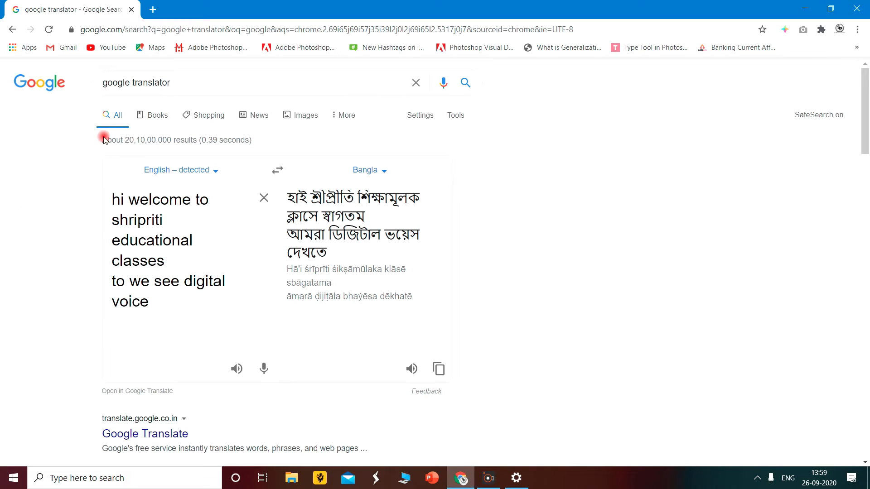
left_click(369, 171)
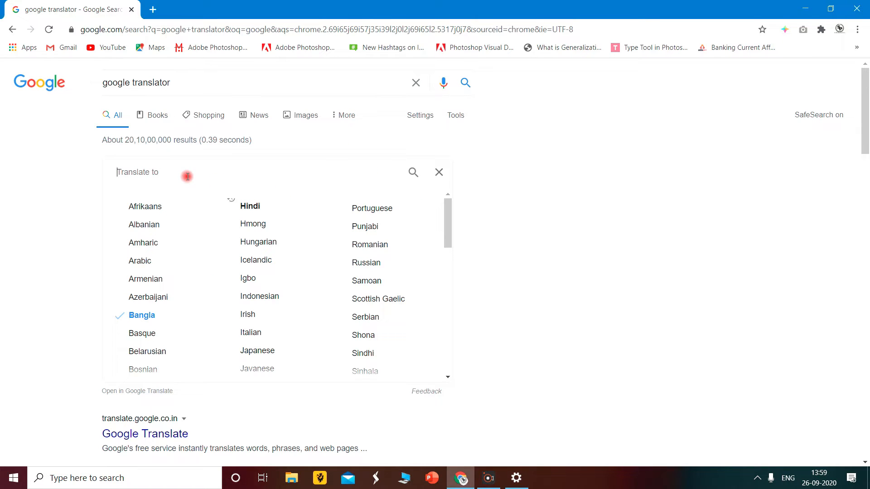
left_click(200, 170)
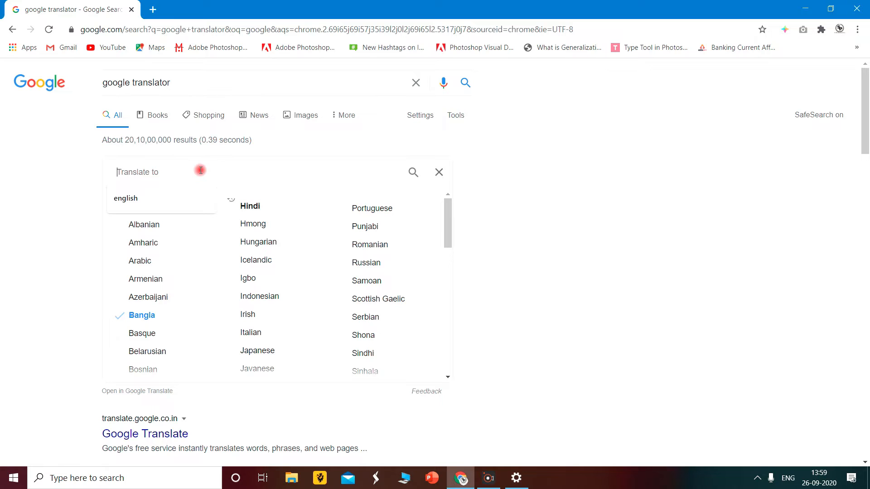
type("fr")
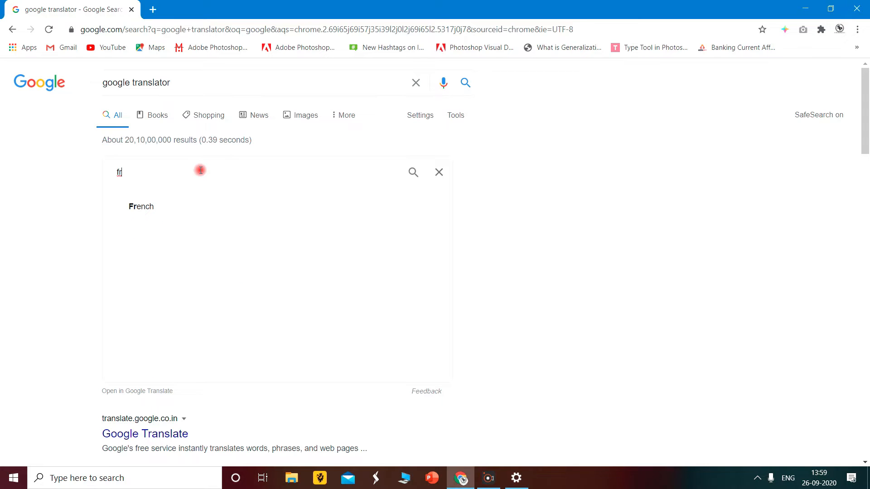
left_click(193, 202)
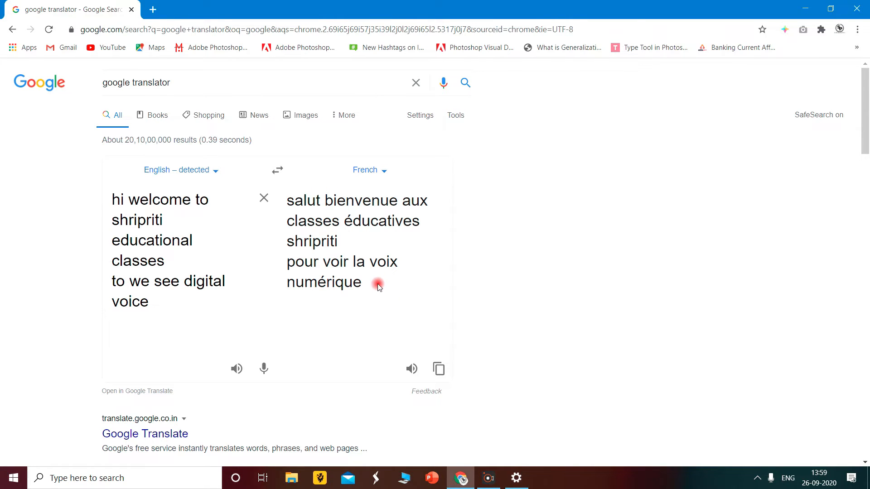
- Copy the French translation of the welcome text to the clipboard
left_click(438, 369)
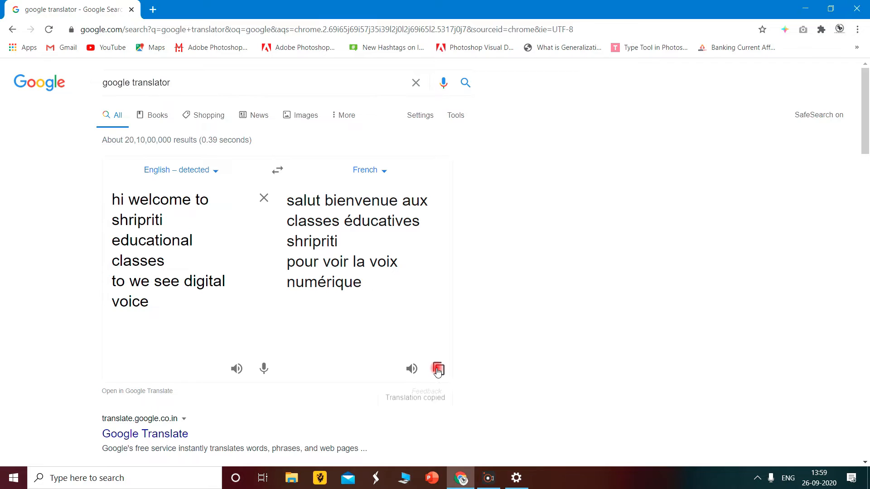
left_click(439, 368)
left_click(438, 370)
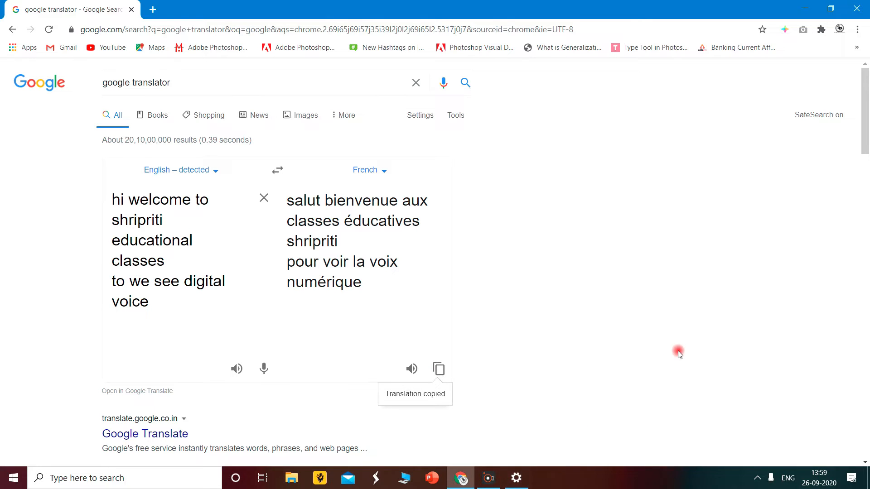
- Return to Windows Settings, go back to the Language page and reopen the language options of French (Canada)
left_click(517, 478)
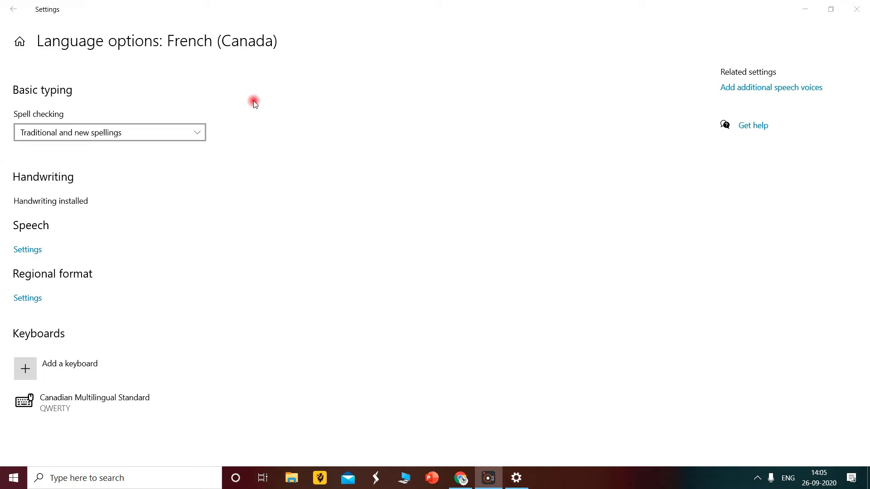
left_click(13, 9)
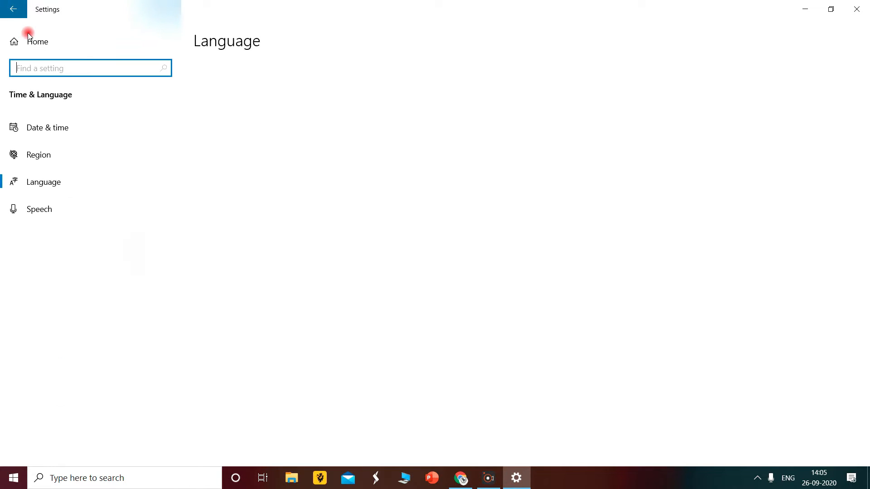
scroll(284, 376, "down", 3)
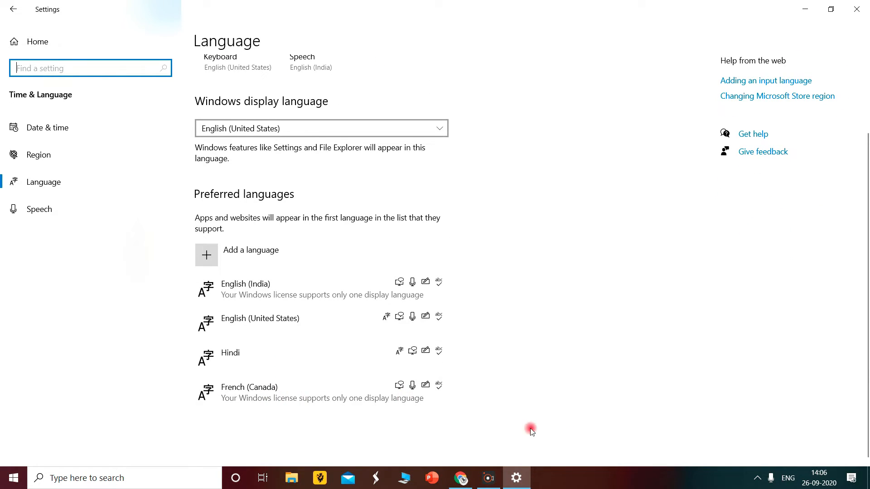
left_click(349, 394)
left_click(358, 428)
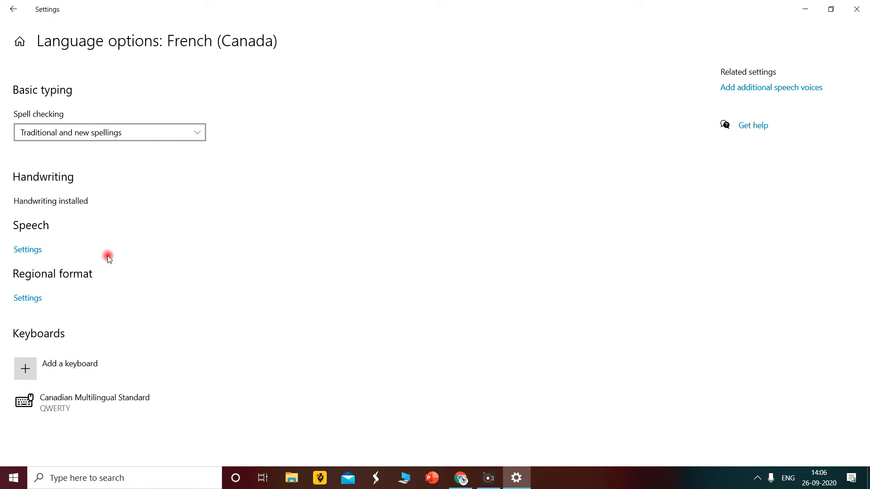
- Open the speech settings from the French (Canada) options and examine the installed voice packages, expanding French (France)
left_click(28, 250)
scroll(263, 248, "down", 6)
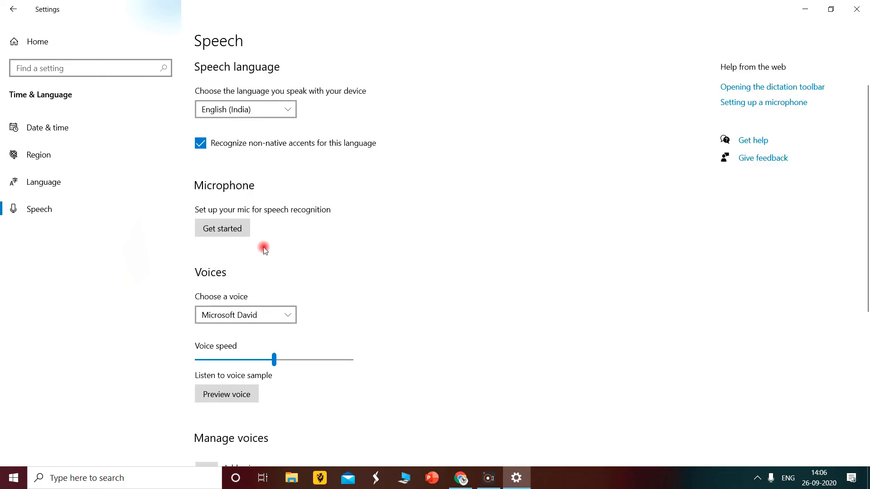
scroll(265, 251, "down", 2)
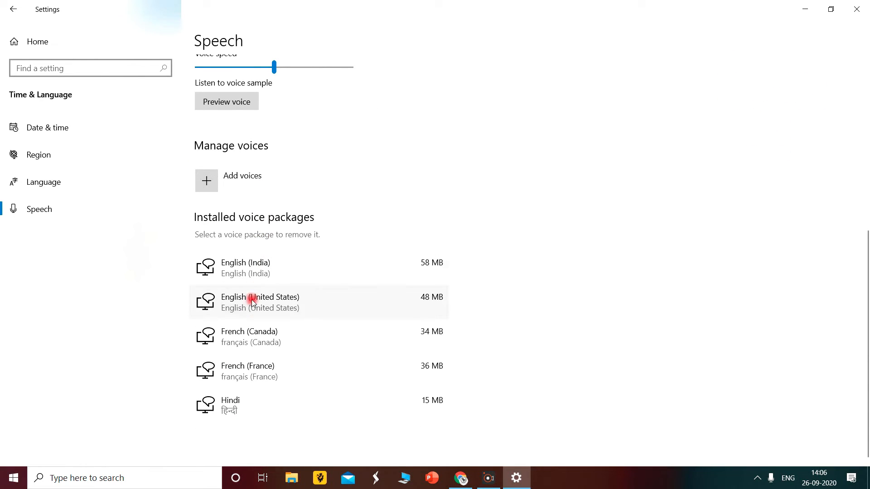
left_click(265, 375)
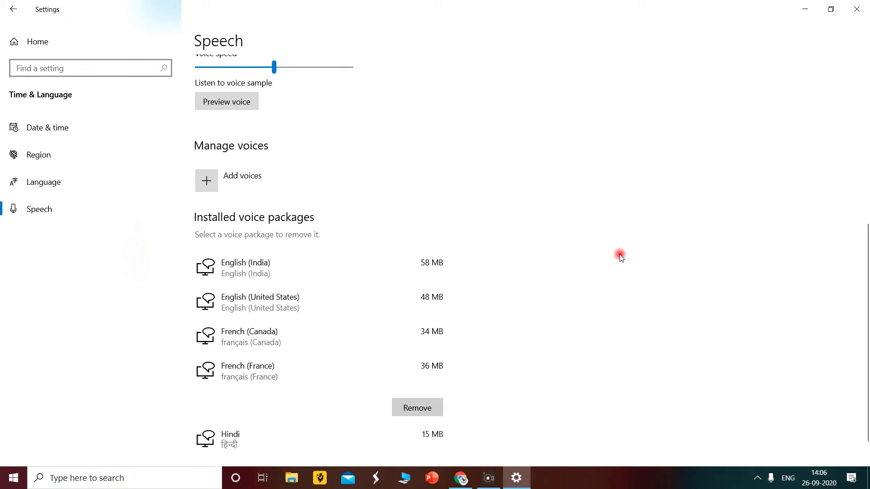
scroll(620, 257, "up", 10)
scroll(589, 264, "down", 8)
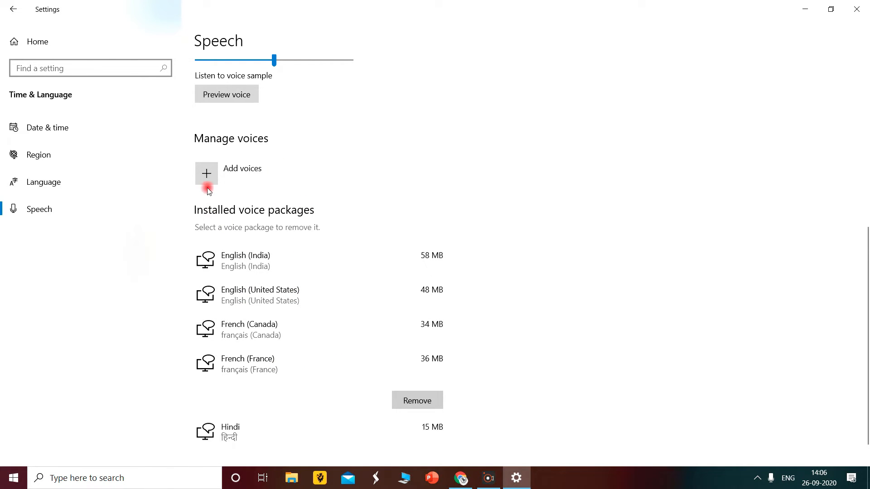
- Examine the voice packages that can be added under Manage voices and cancel without adding any
left_click(207, 175)
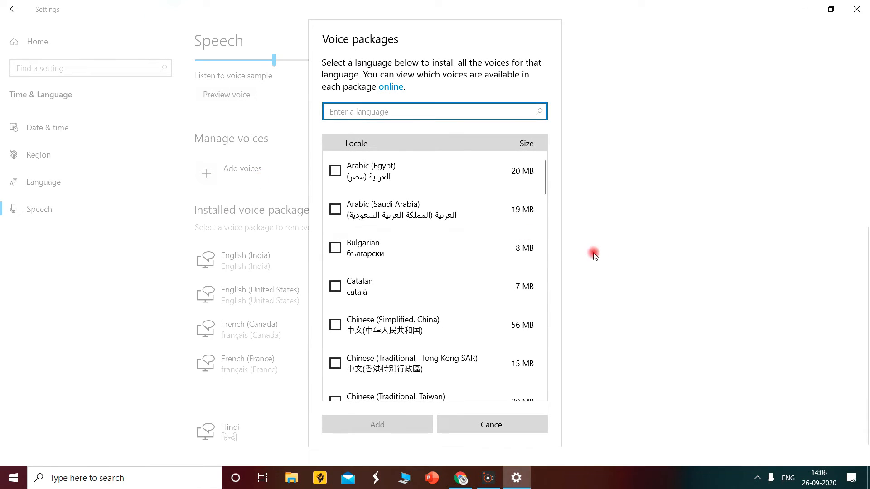
scroll(502, 273, "down", 15)
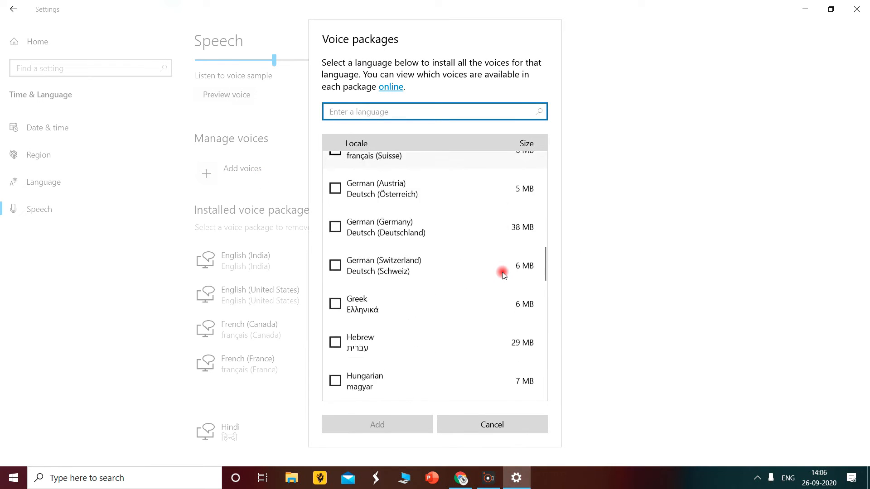
scroll(502, 274, "up", 10)
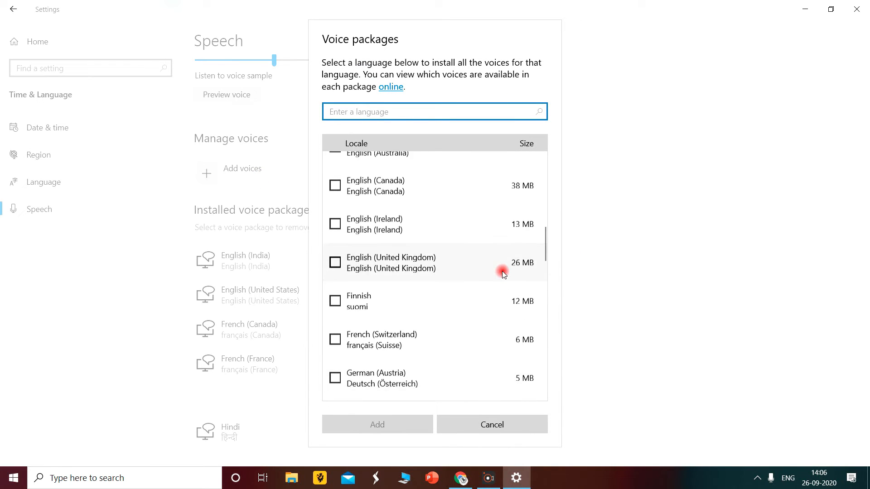
scroll(496, 289, "up", 2)
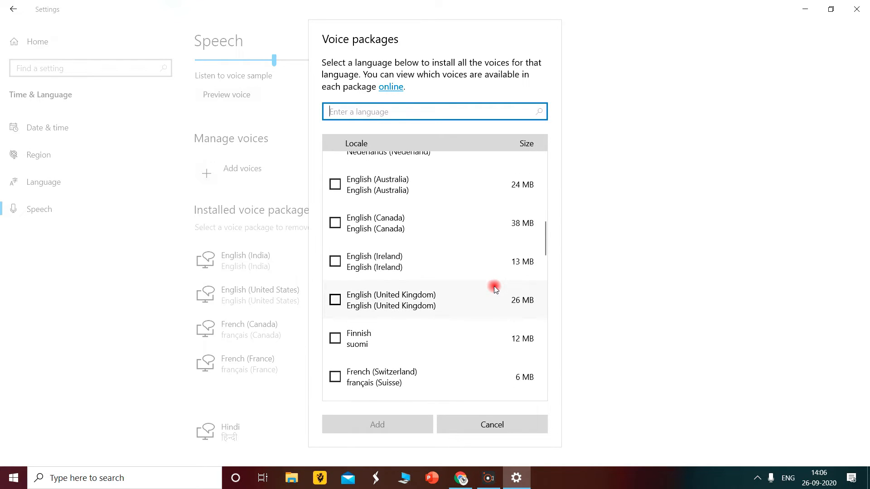
scroll(494, 287, "up", 5)
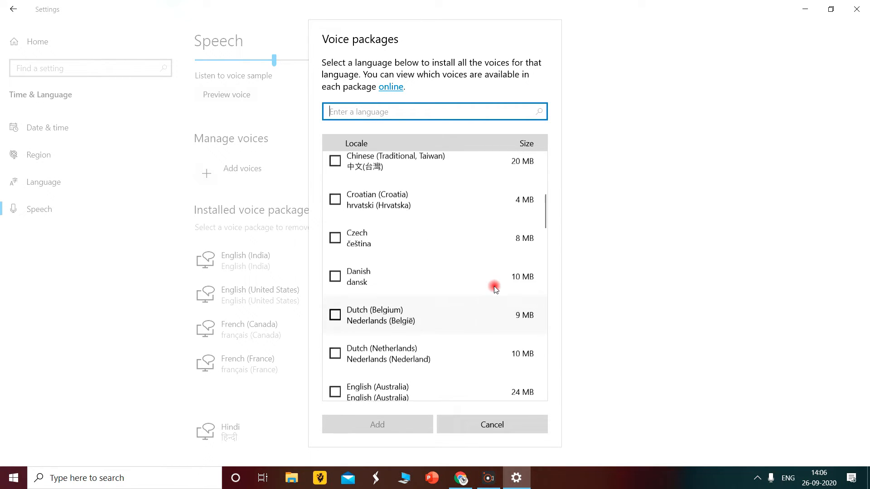
scroll(494, 287, "down", 10)
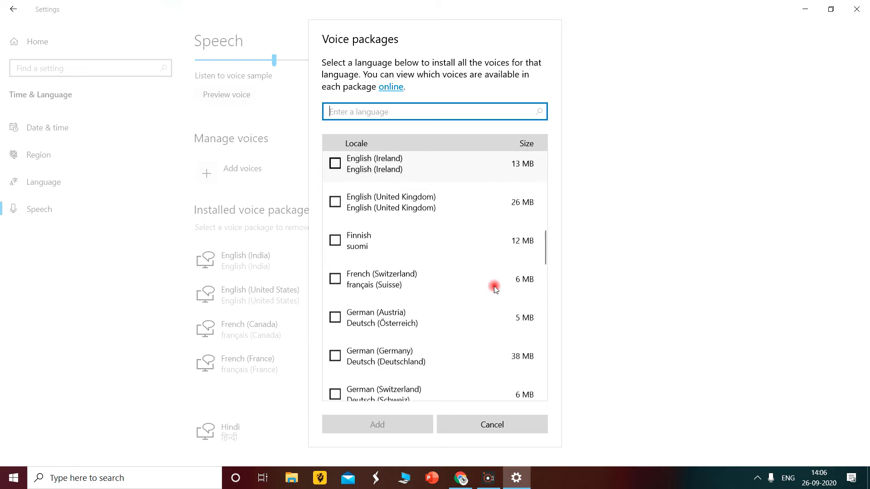
scroll(495, 289, "down", 5)
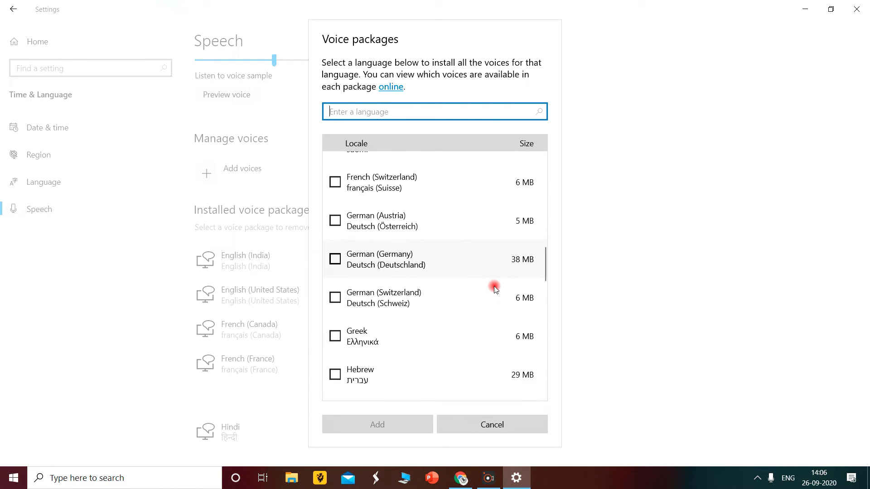
scroll(495, 288, "down", 8)
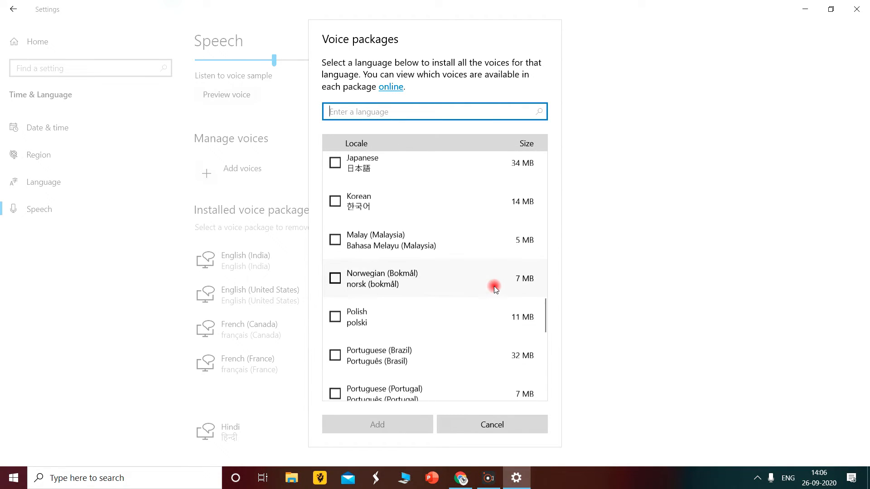
scroll(495, 287, "down", 7)
left_click(500, 427)
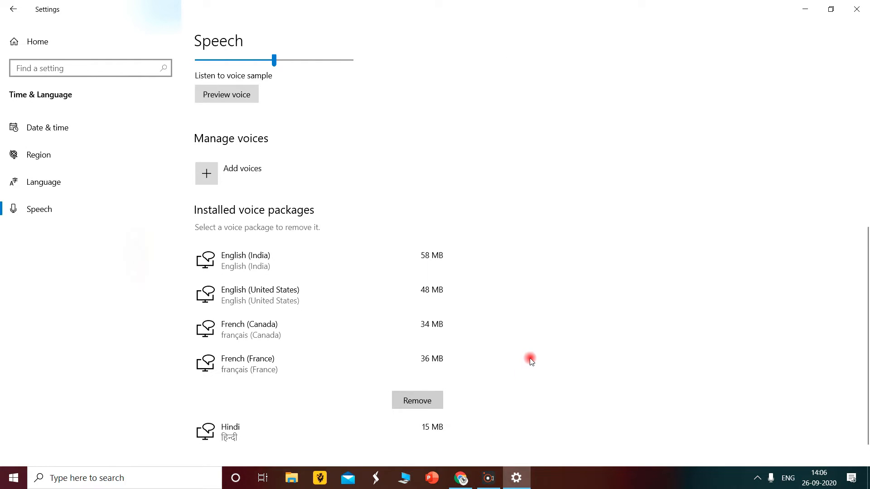
scroll(531, 361, "down", 1)
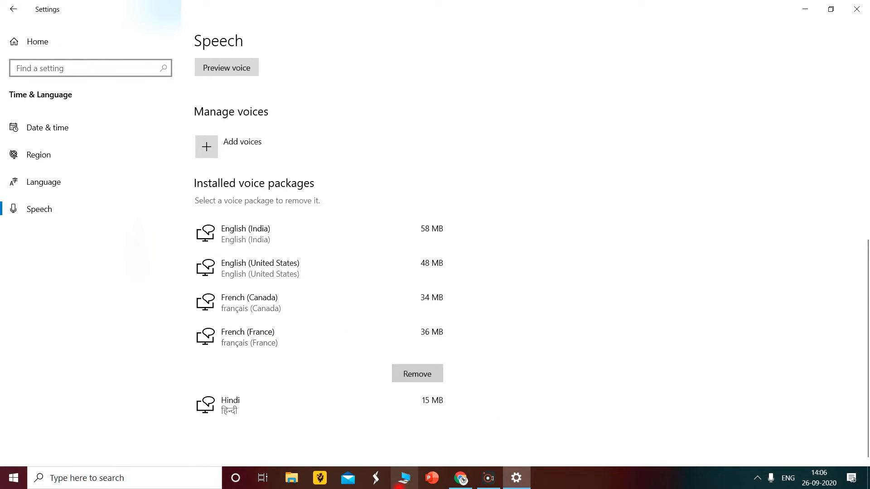
- Launch Adobe Audition 2019 and close the Adobe Photoshop window that is loading
left_click(17, 472)
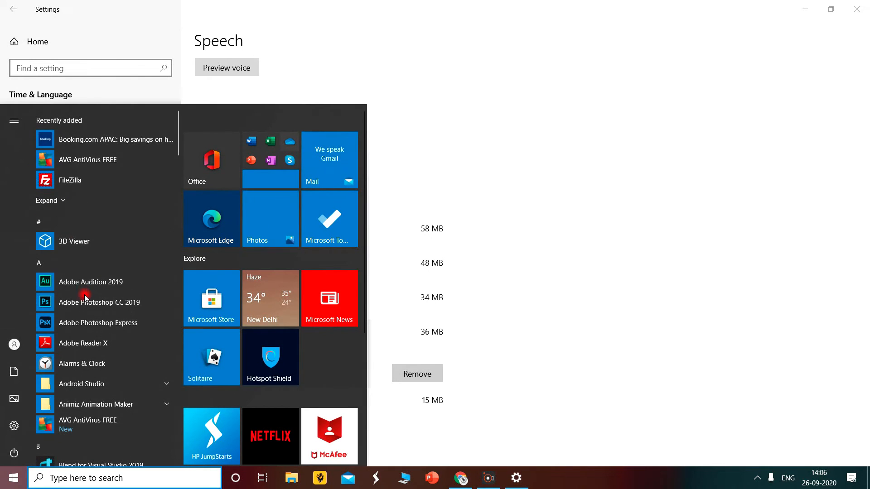
left_click(86, 287)
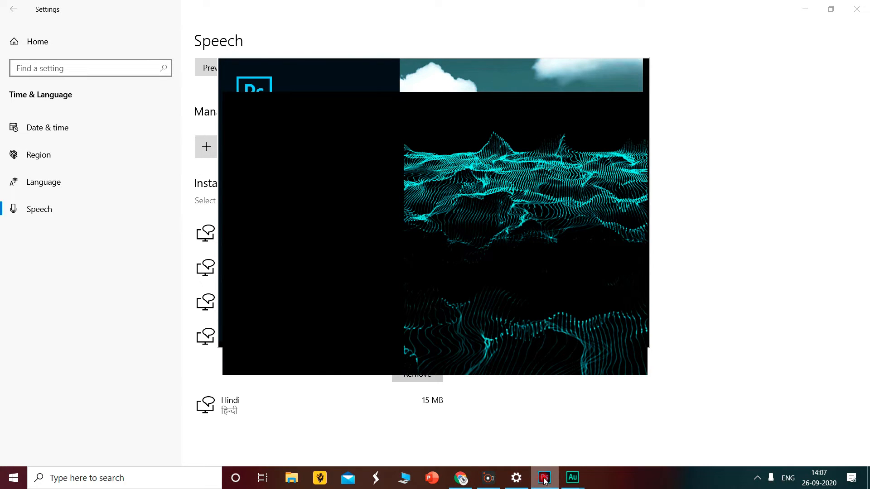
mouse_move(542, 483)
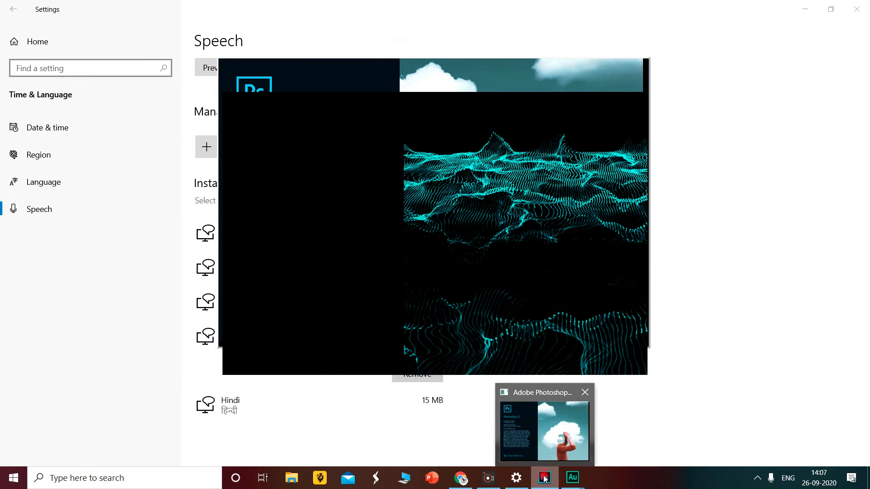
left_click(585, 394)
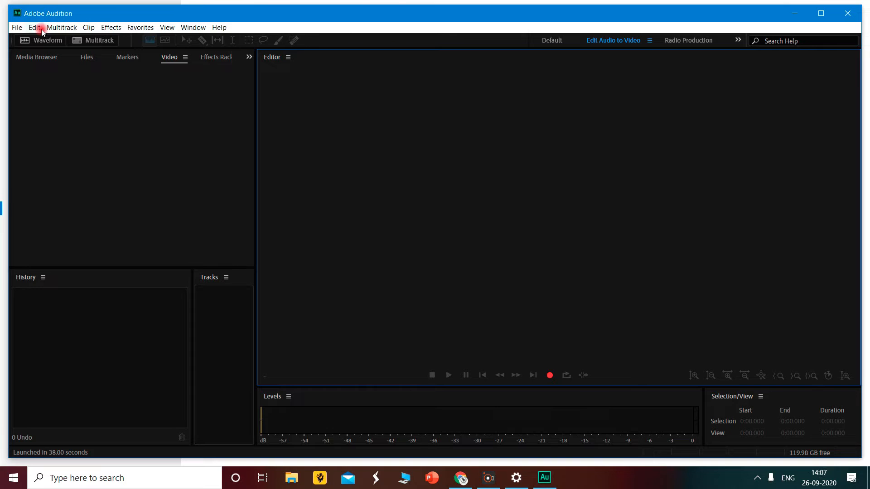
- Open the Generate Speech effect on a new 48000 Hz, stereo, 32-bit float audio file and set its language to English (United States)
left_click(111, 28)
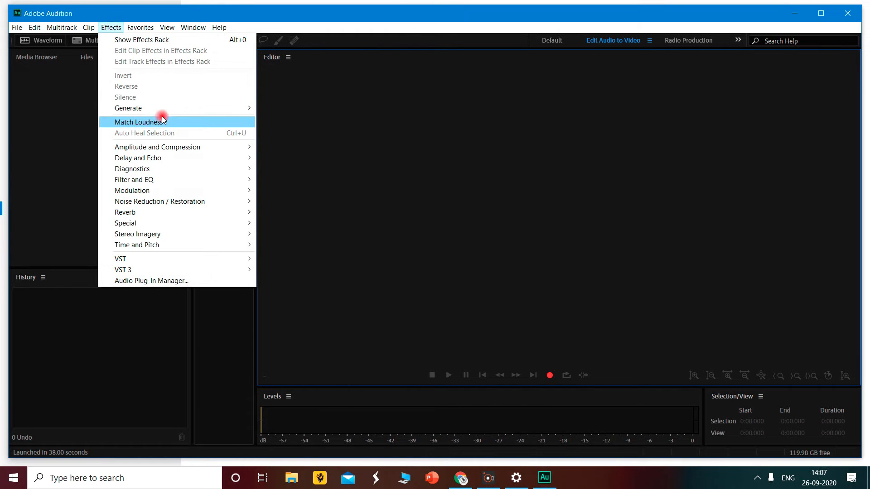
mouse_move(172, 107)
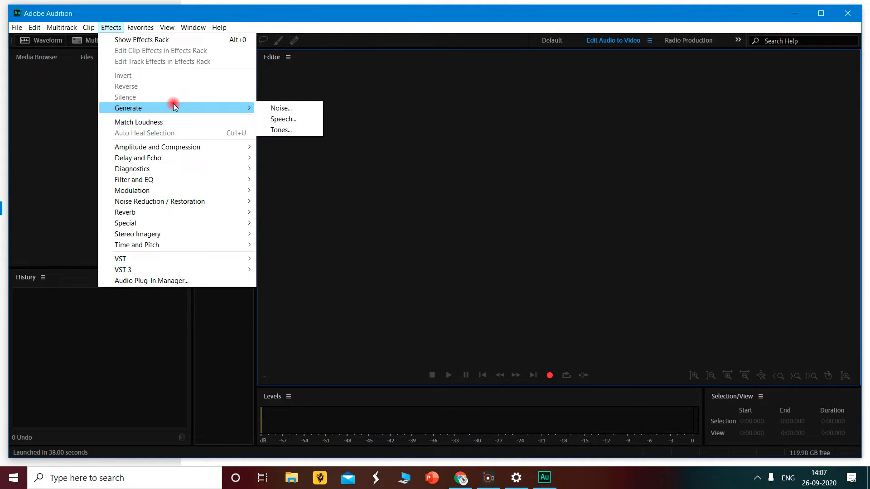
left_click(317, 118)
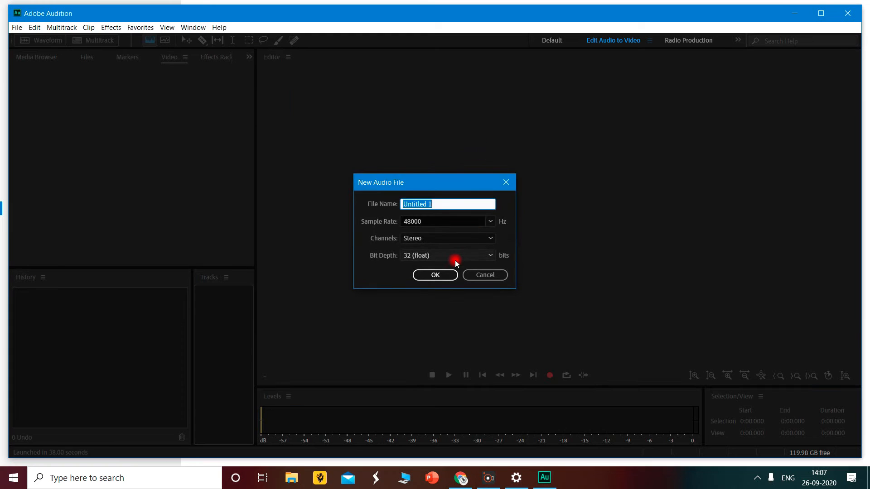
left_click(429, 280)
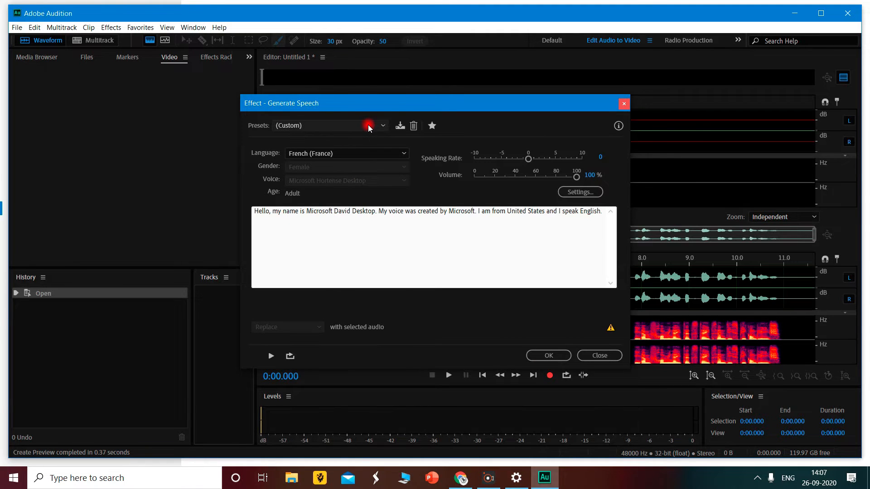
left_click(366, 154)
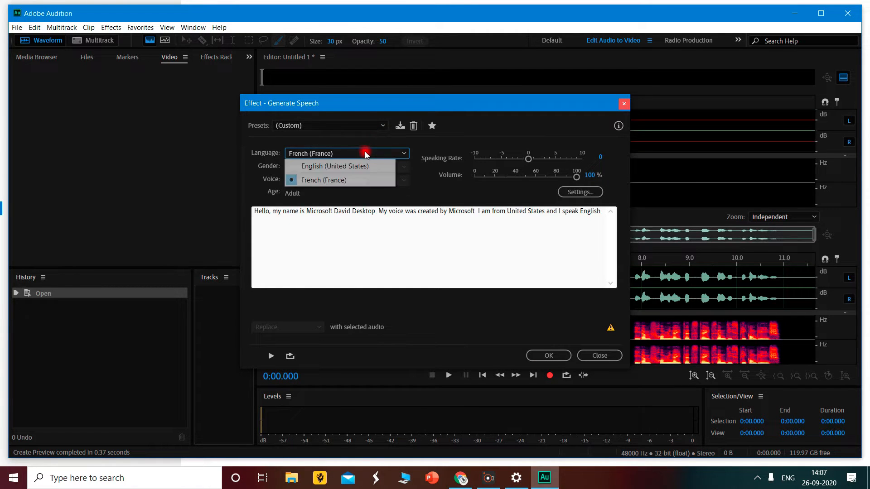
left_click(351, 167)
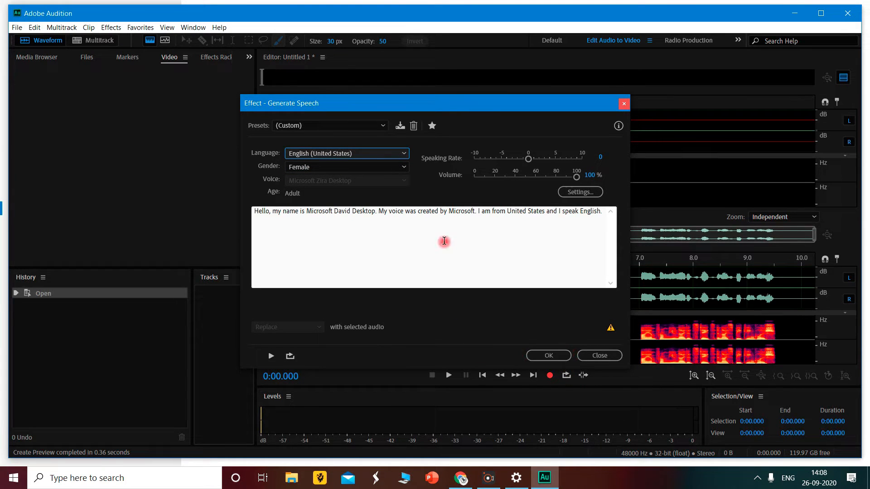
- Set the voice gender to Male and generate the sample English speech in the audio file
left_click(362, 168)
left_click(332, 190)
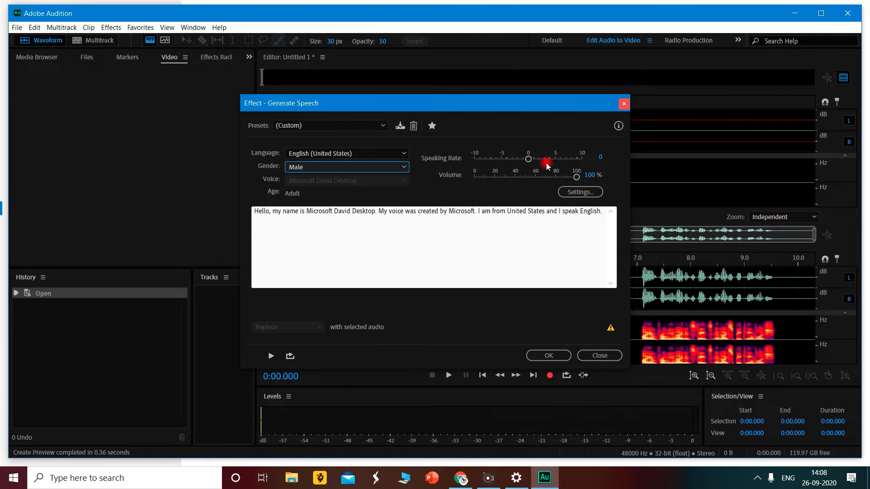
left_click(549, 357)
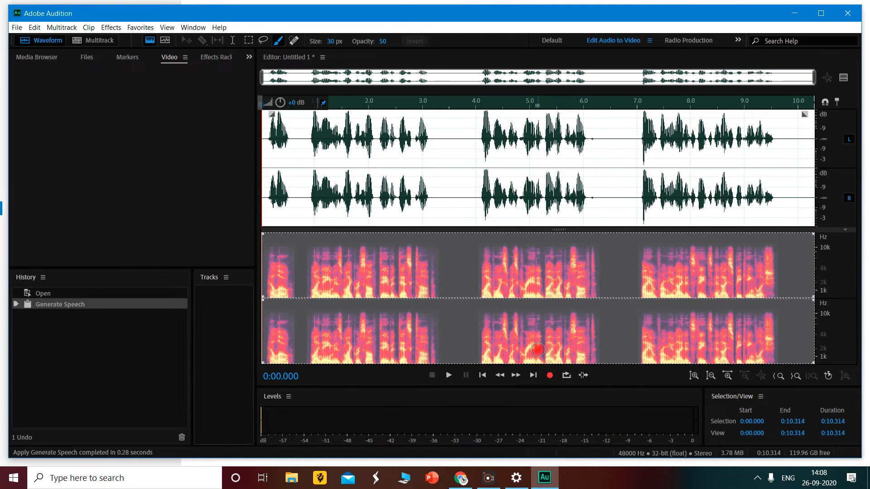
- Play the generated male English speech and pause it partway through
left_click(451, 375)
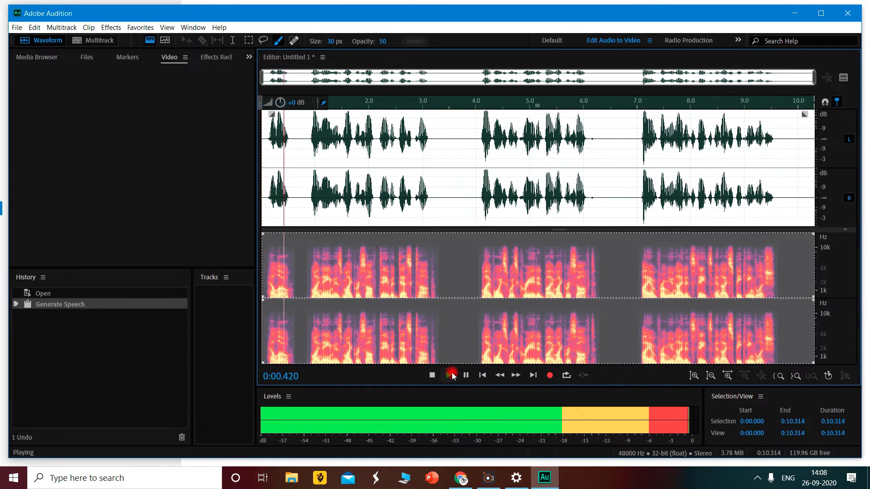
left_click(451, 375)
left_click(451, 375)
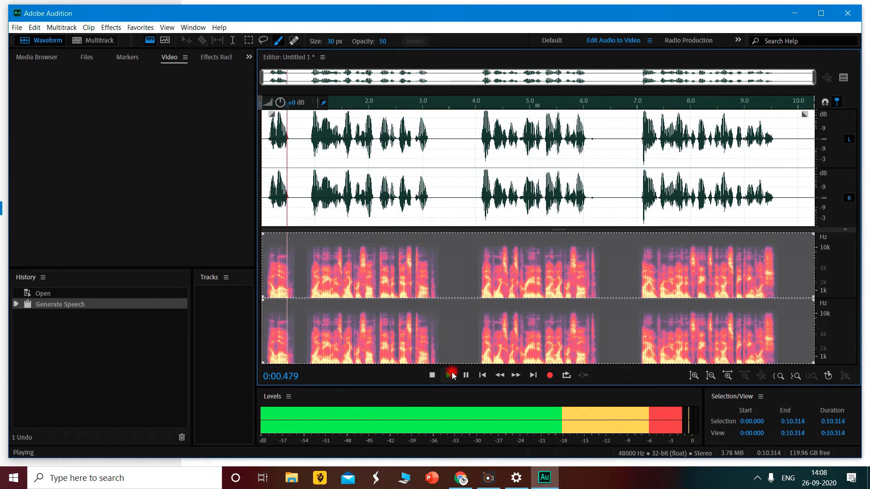
left_click(466, 377)
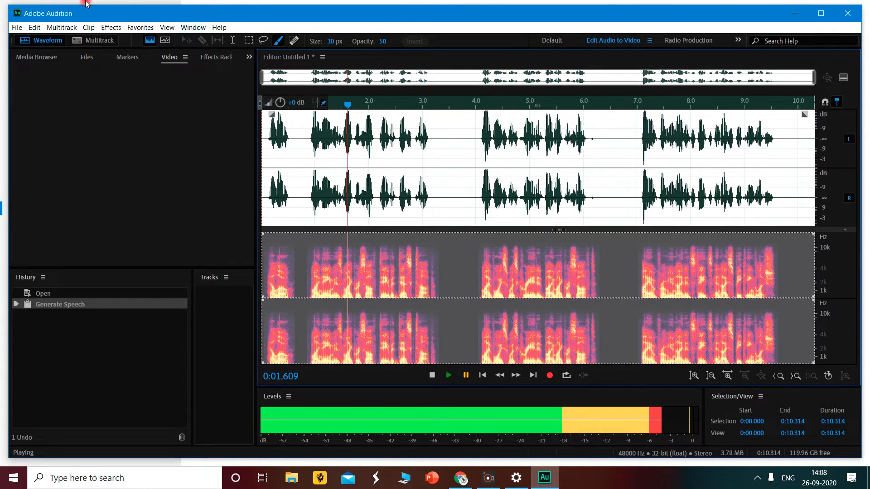
- Reopen the Generate Speech effect and replace its text with the copied French text "salut bienvenue aux classes éducatives shripriti pour voir la voix numérique."
left_click(111, 27)
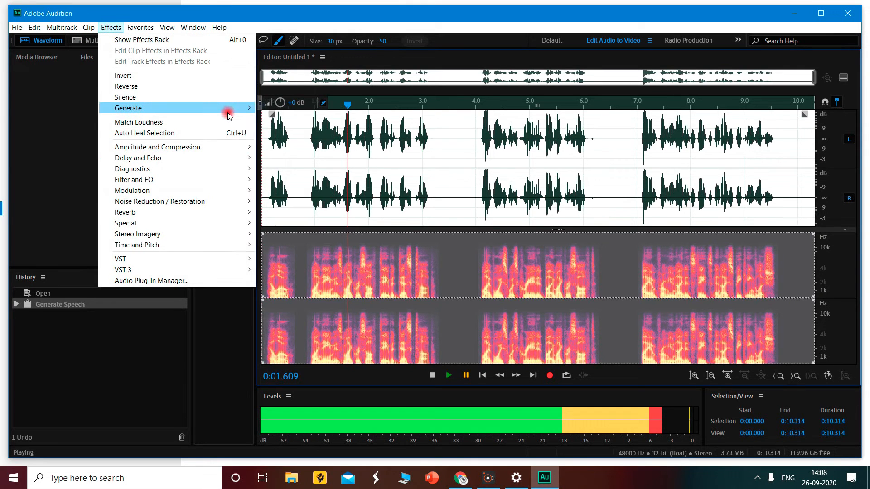
mouse_move(229, 109)
left_click(291, 119)
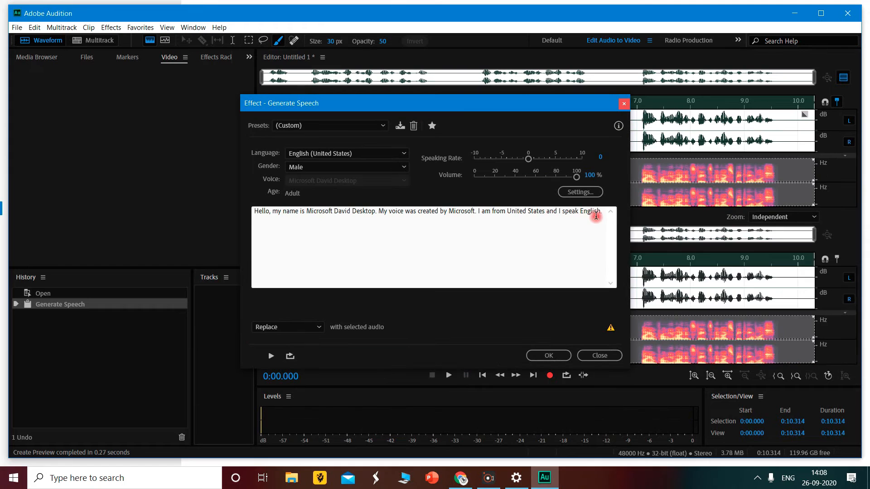
left_click_drag(599, 212, 219, 169)
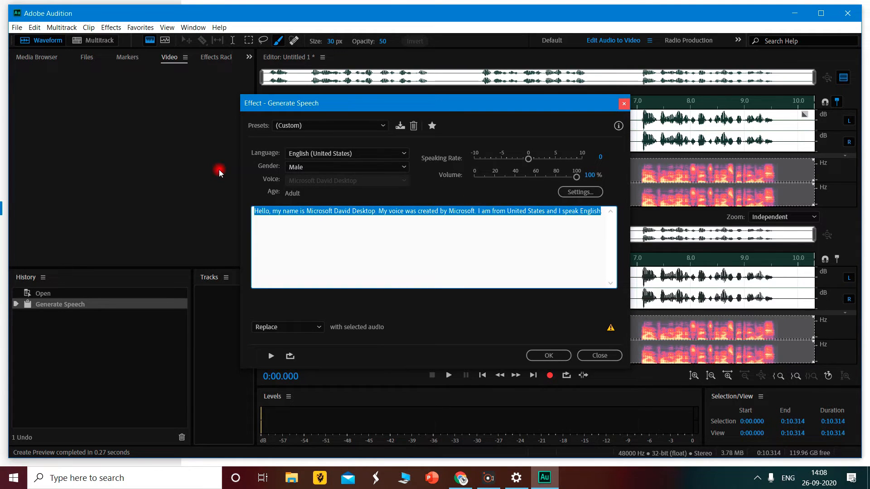
key("BackSpace")
right_click(291, 216)
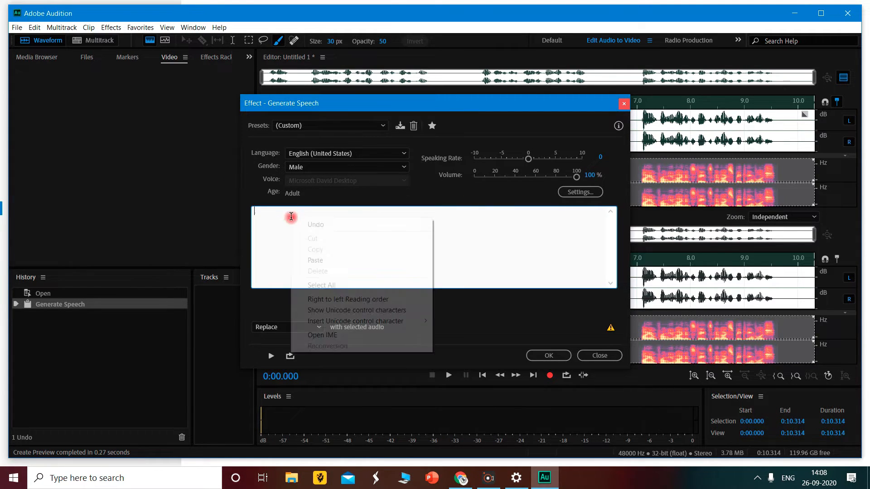
left_click(352, 260)
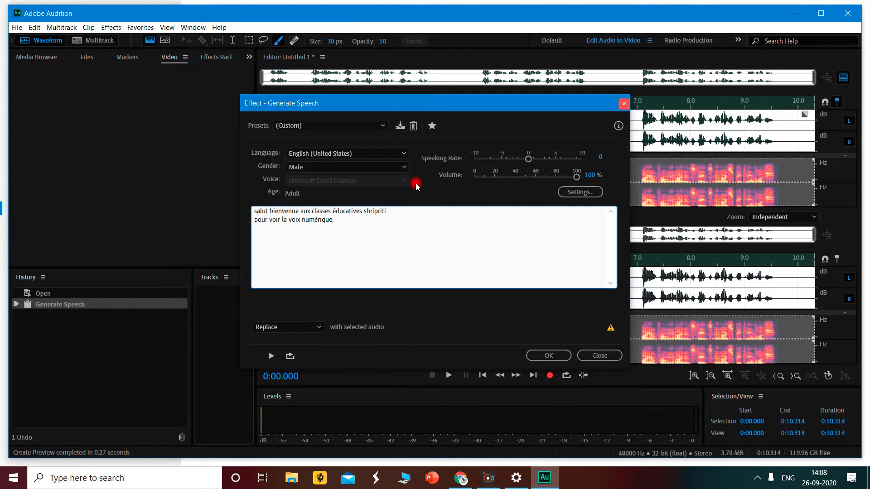
- Set the speech language to French (France) and generate the French speech over the selected audio
left_click(337, 153)
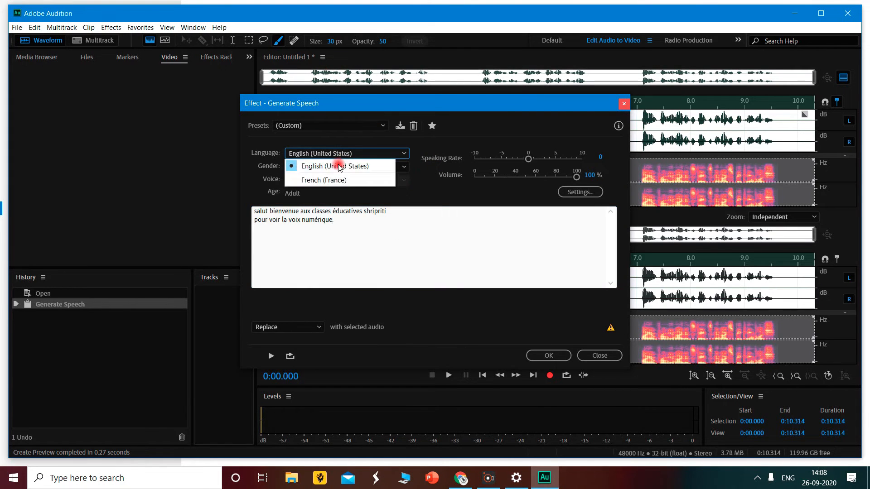
left_click(330, 181)
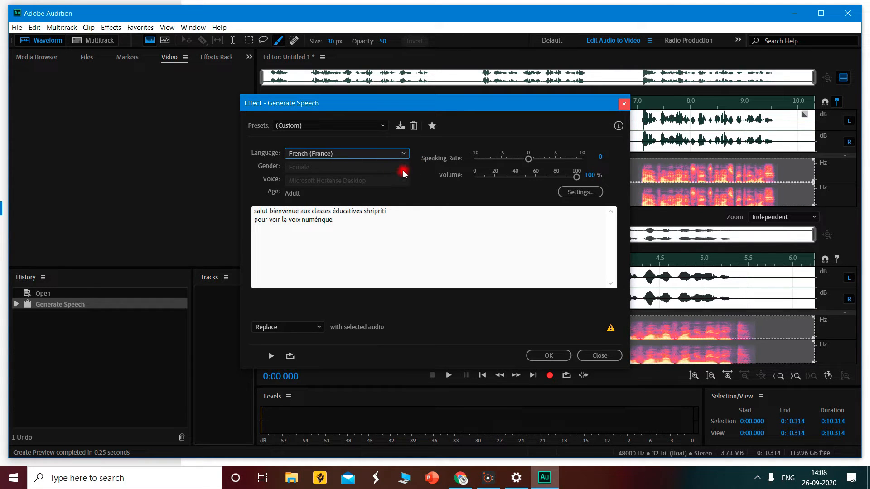
left_click(543, 356)
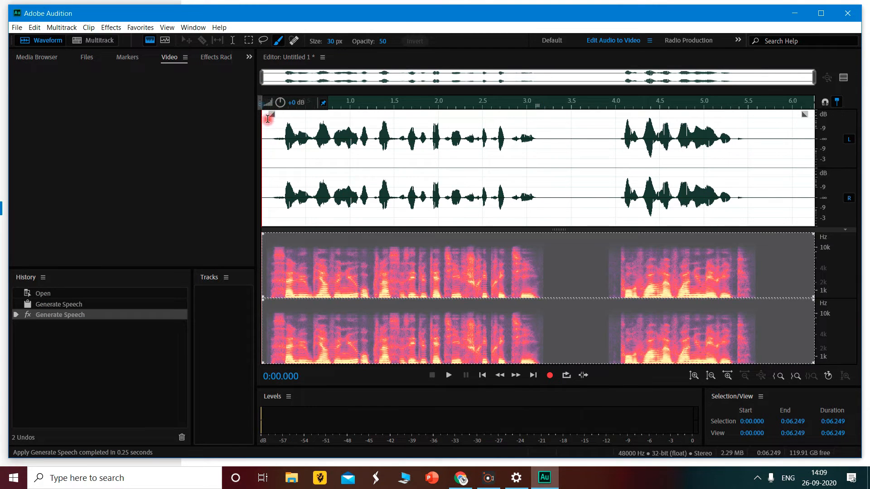
- Play the French speech from near the start of the waveform, then stop playback
left_click(271, 134)
key("space")
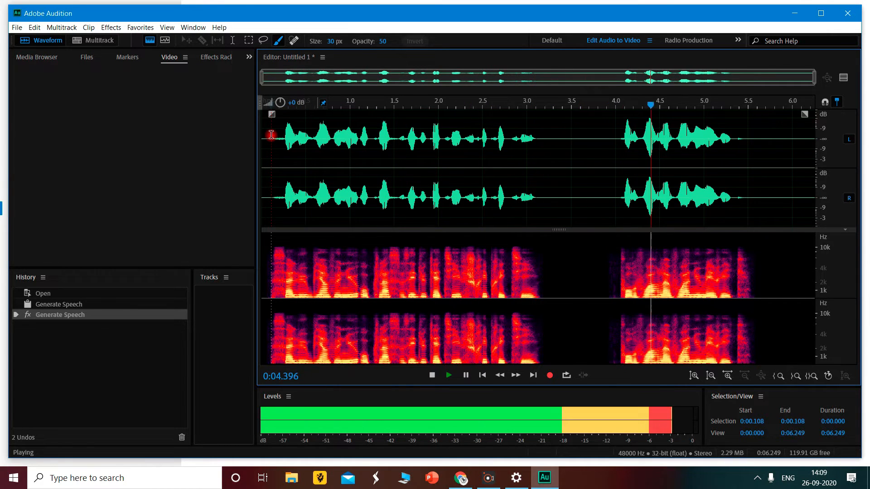
key("space")
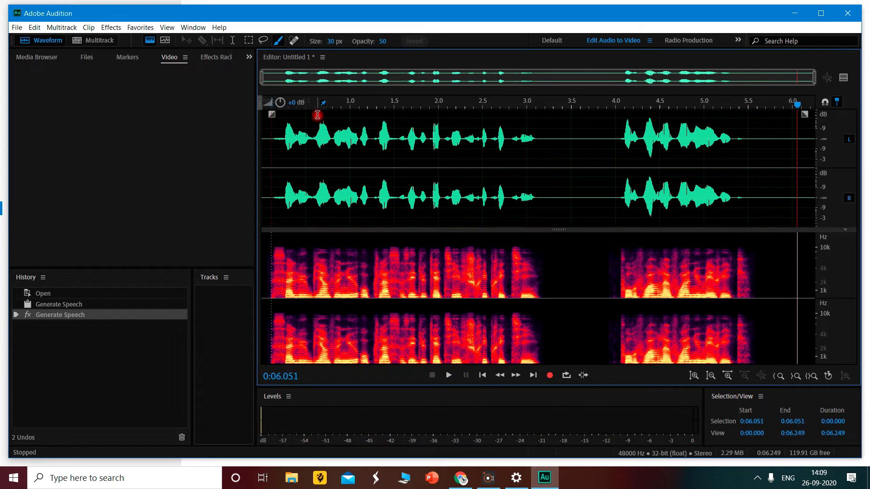
- Place the playhead at about 0:01.739 and generate the French speech there again with a speaking rate of 10
double_click(359, 124)
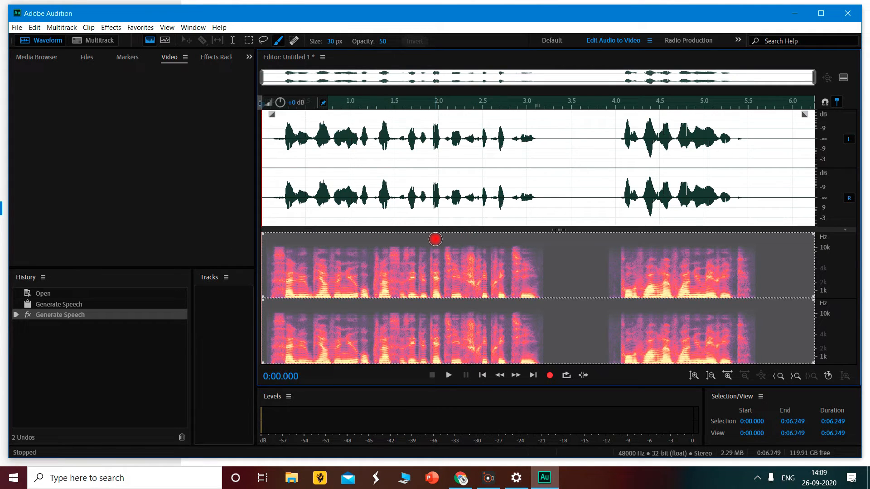
left_click(383, 165)
left_click(415, 142)
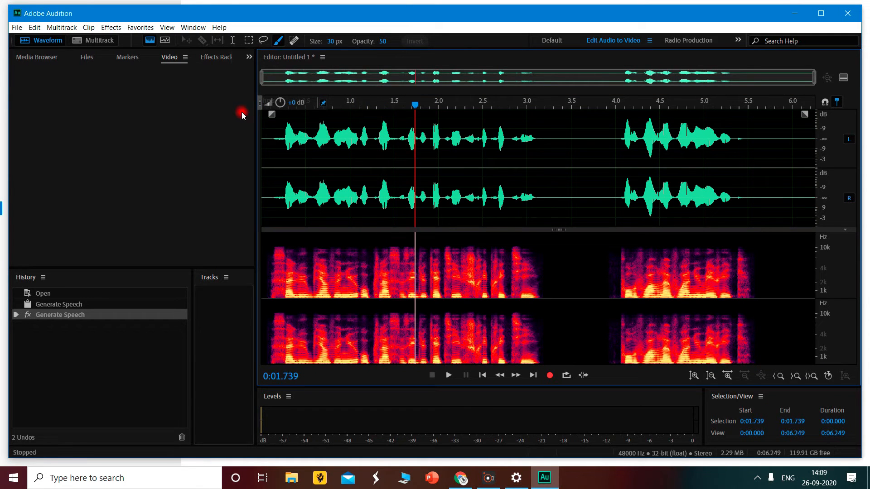
left_click(111, 28)
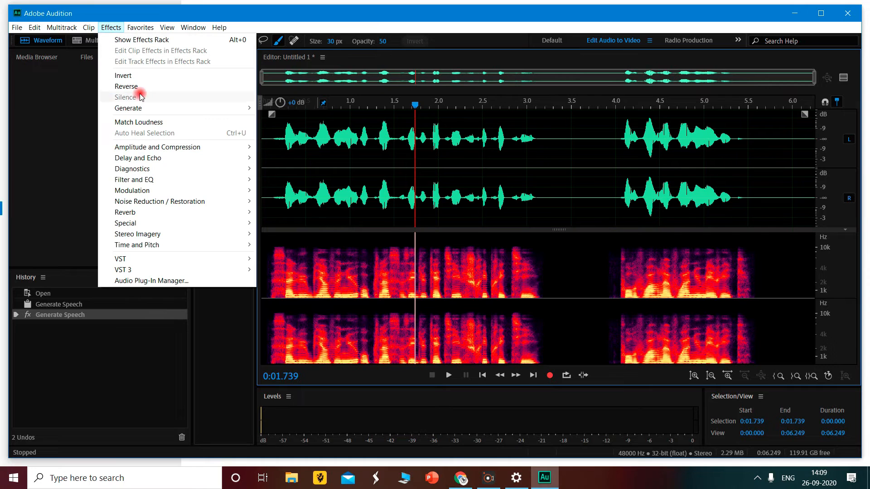
mouse_move(189, 109)
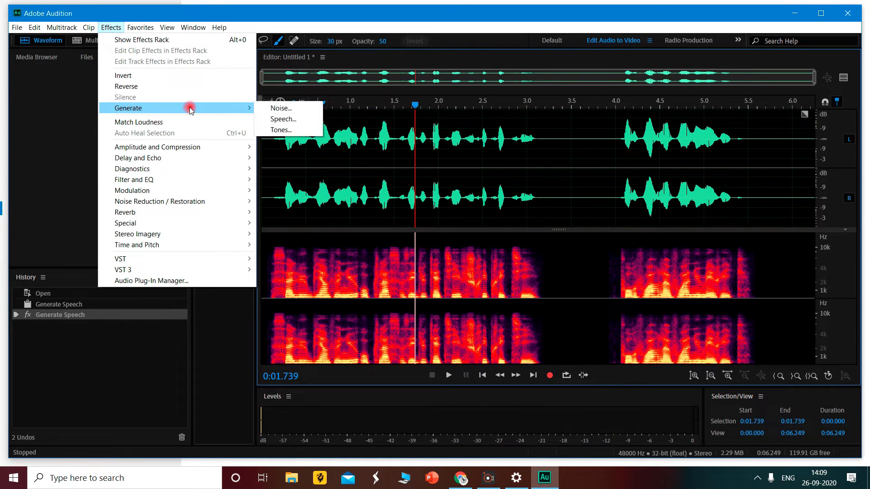
left_click(282, 119)
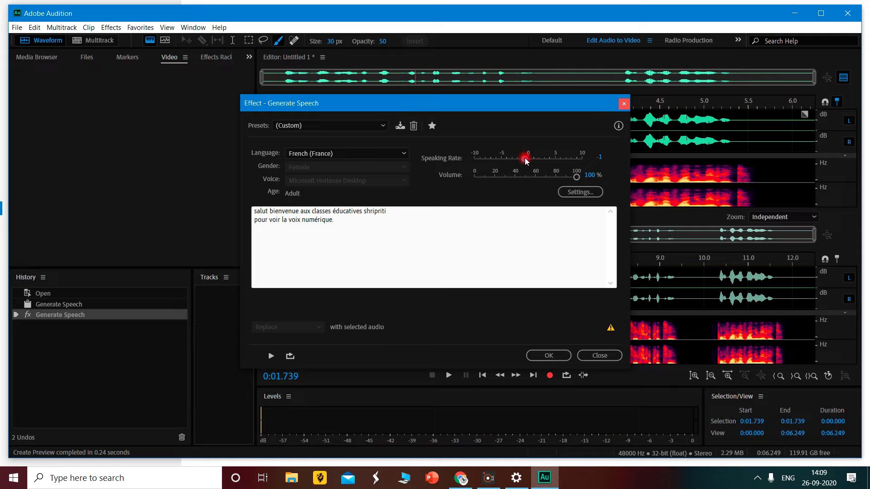
left_click_drag(540, 161, 602, 164)
left_click(548, 355)
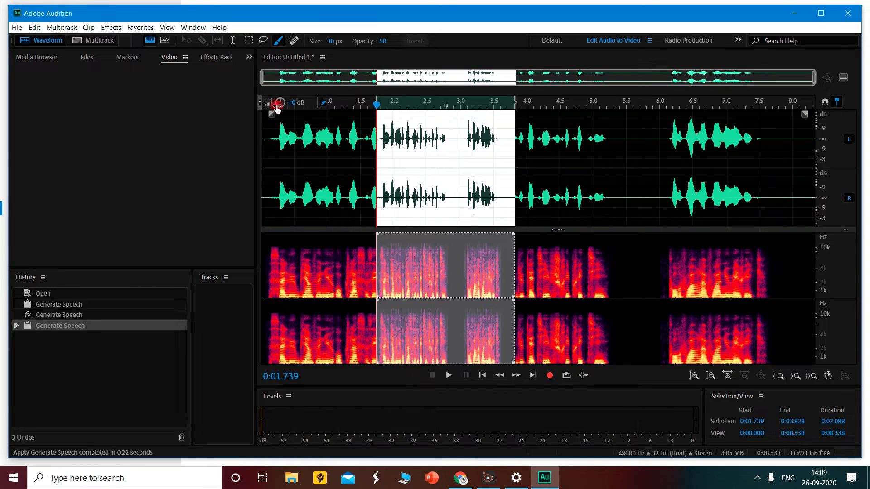
- Play the edited audio from near its start and undo the last two speech generations
left_click(273, 125)
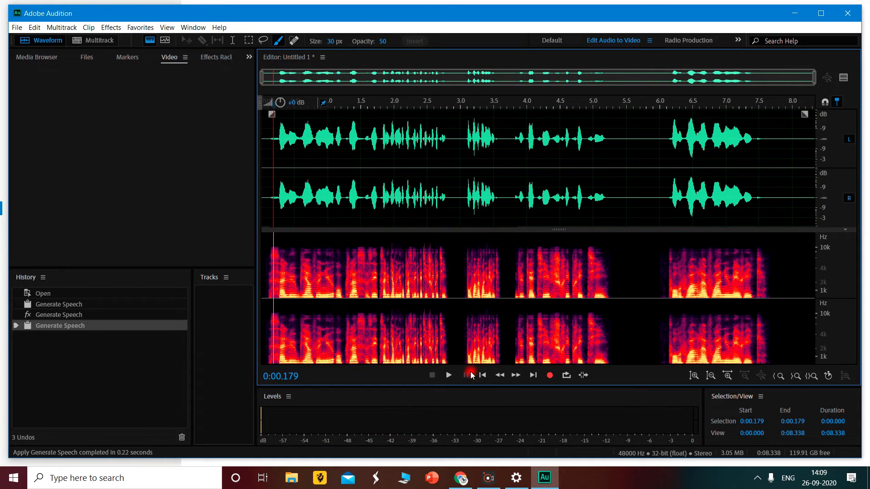
left_click(448, 376)
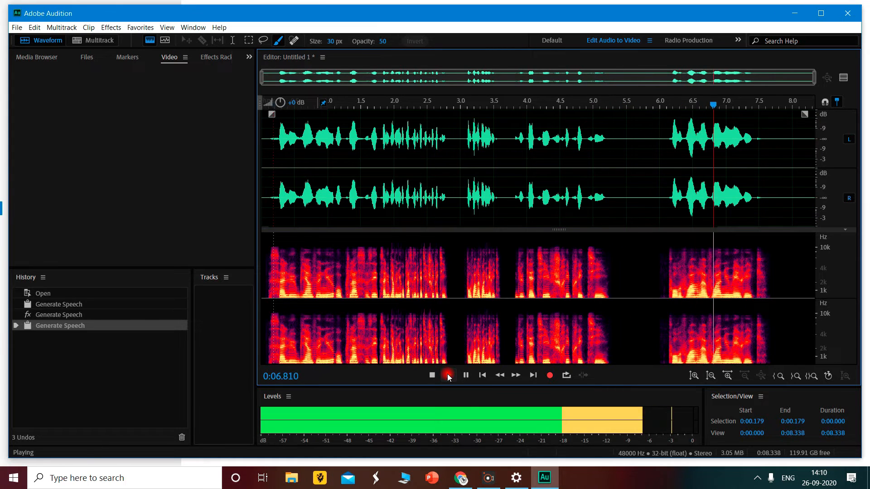
key("ctrl+z")
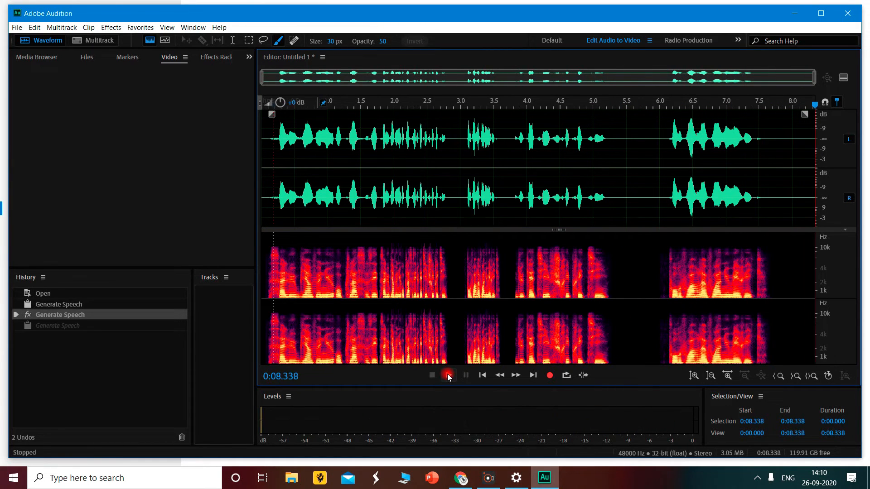
key("ctrl+z")
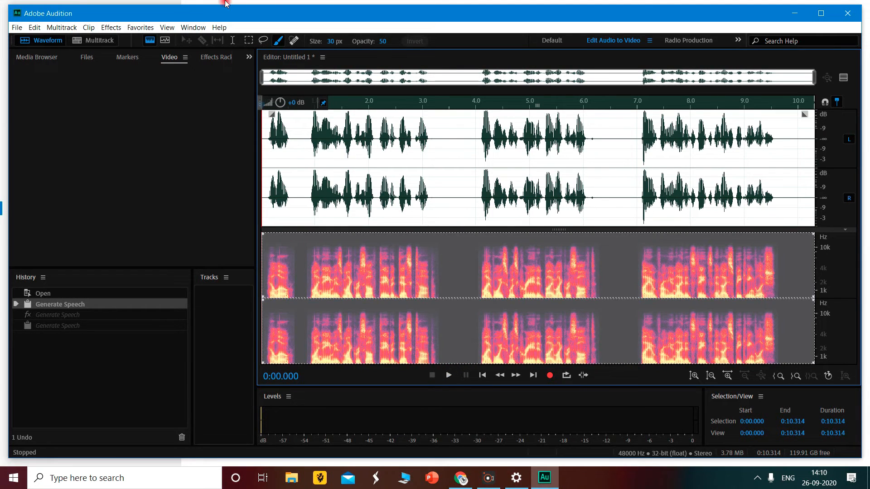
- Reopen the Generate Speech effect, set the language to English (United States) and clear the French text
left_click(109, 26)
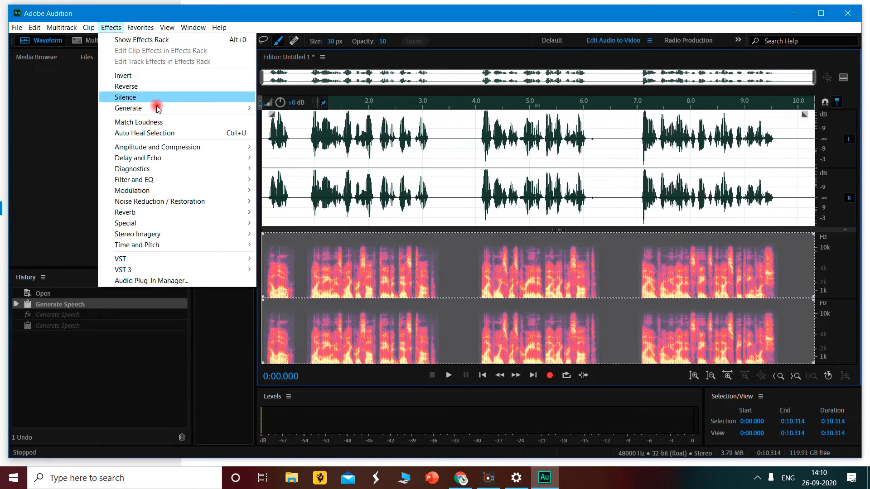
mouse_move(165, 111)
left_click(282, 118)
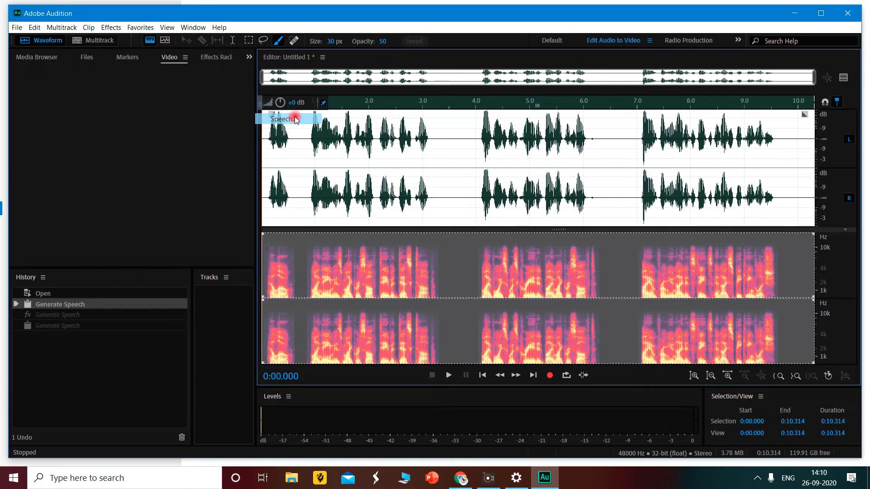
left_click(361, 153)
left_click(349, 166)
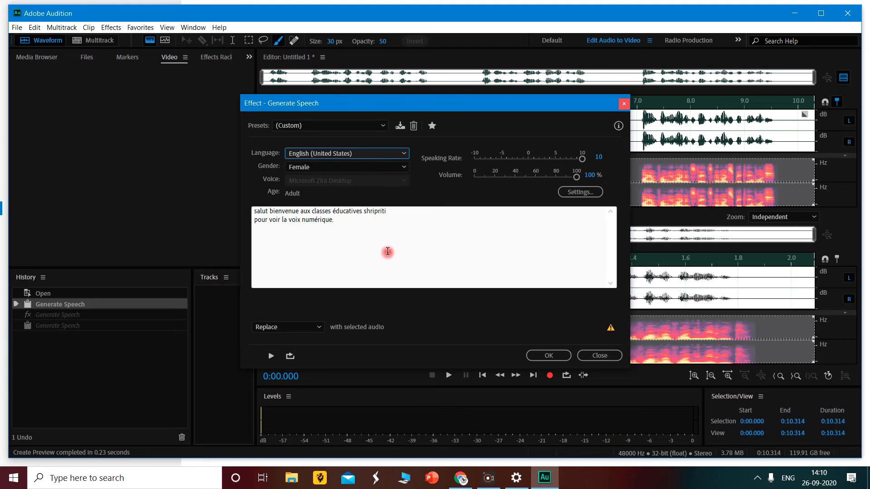
left_click_drag(344, 228, 251, 197)
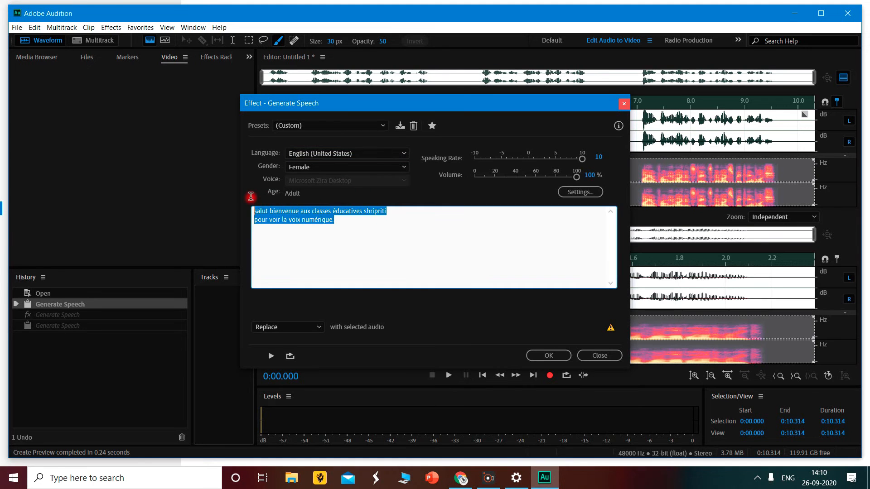
key("BackSpace")
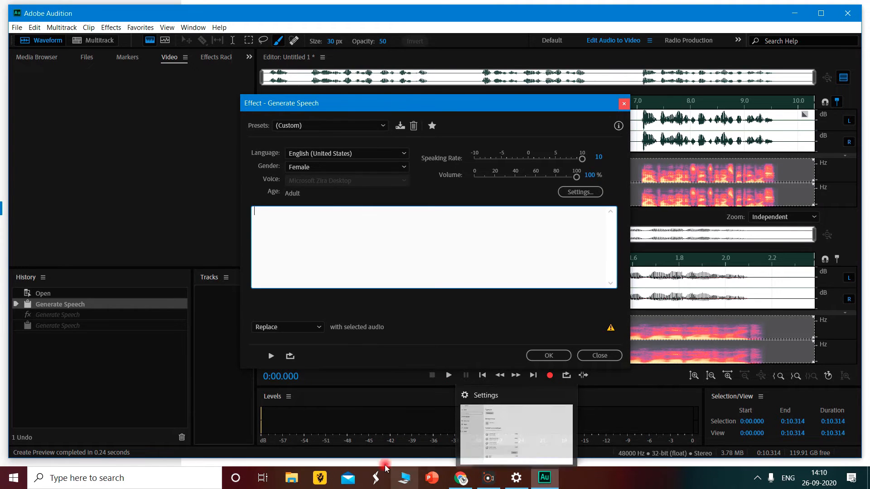
- Using the English source text from Google's translator, enter "hi welcome to shripriti educational classes to we see digital voice" and generate the speech
left_click(462, 479)
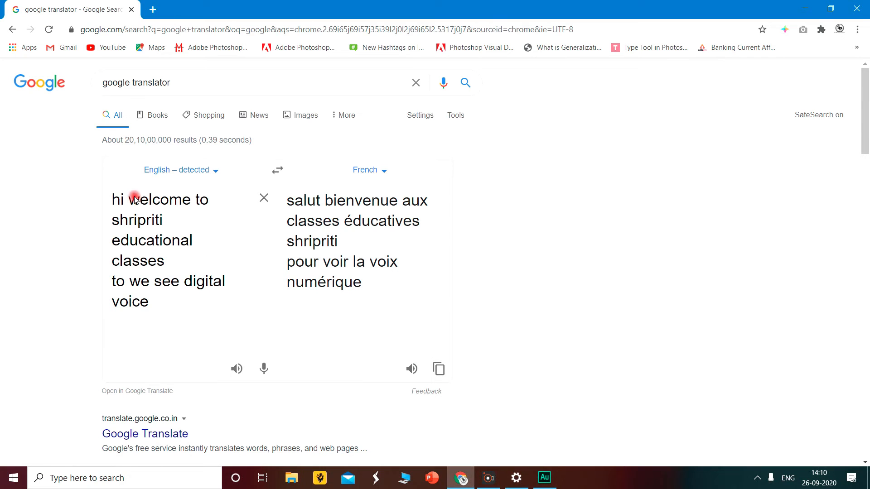
key("alt+Tab")
right_click(531, 254)
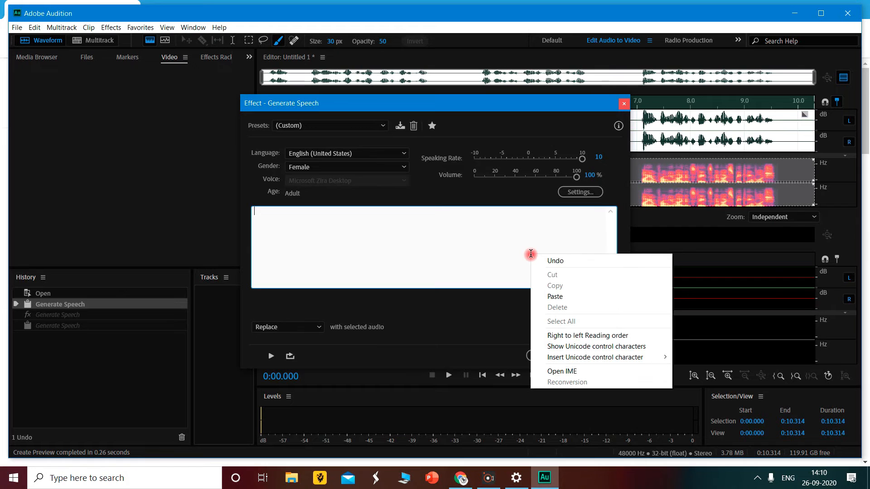
left_click(380, 235)
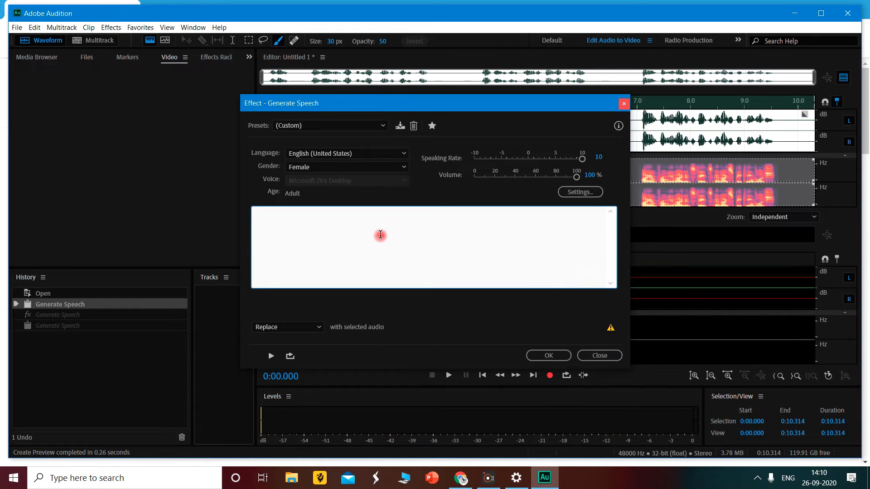
type("hi welcome to shripriti educational classes to we see digital voice")
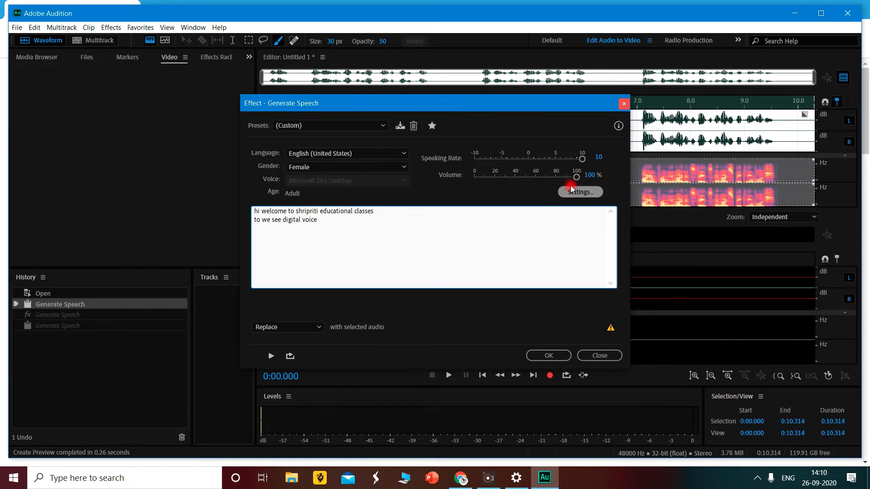
left_click(529, 353)
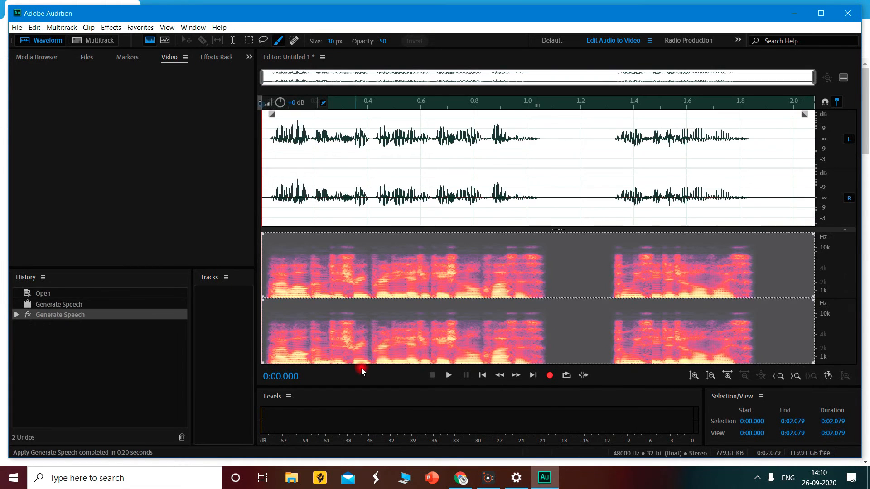
- Play the generated English speech from its start and replay it to check the voice
left_click(448, 375)
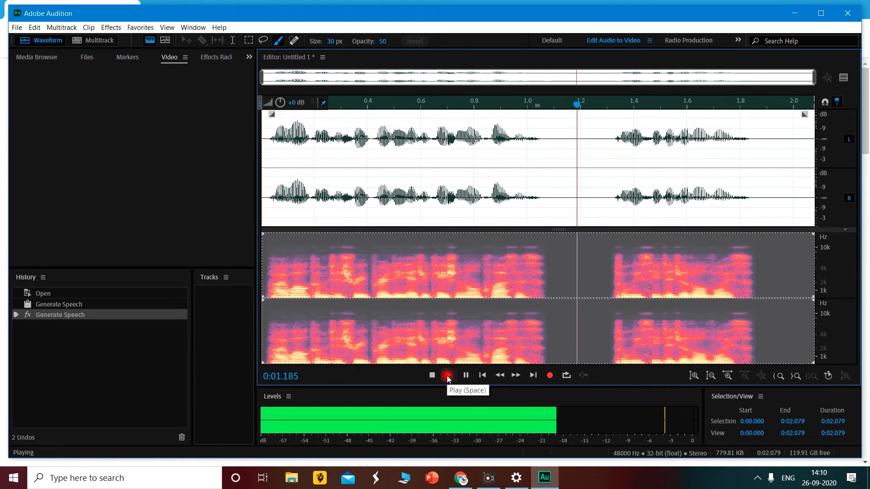
left_click(448, 376)
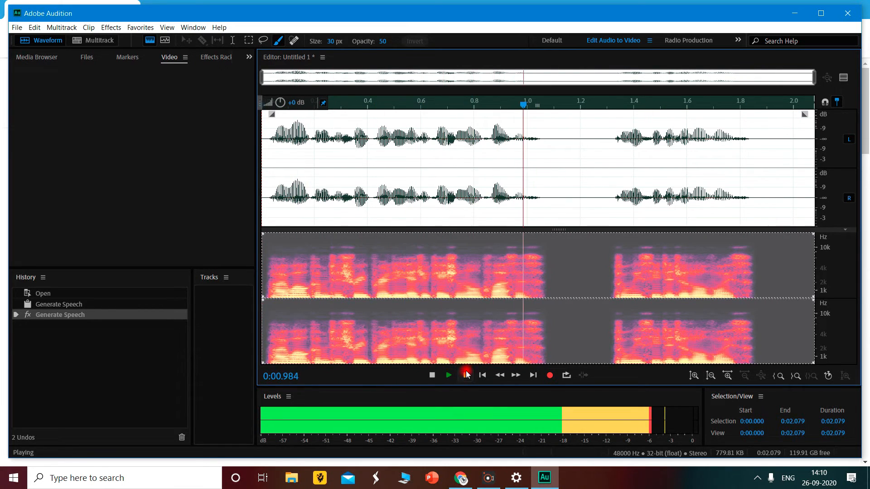
left_click(114, 28)
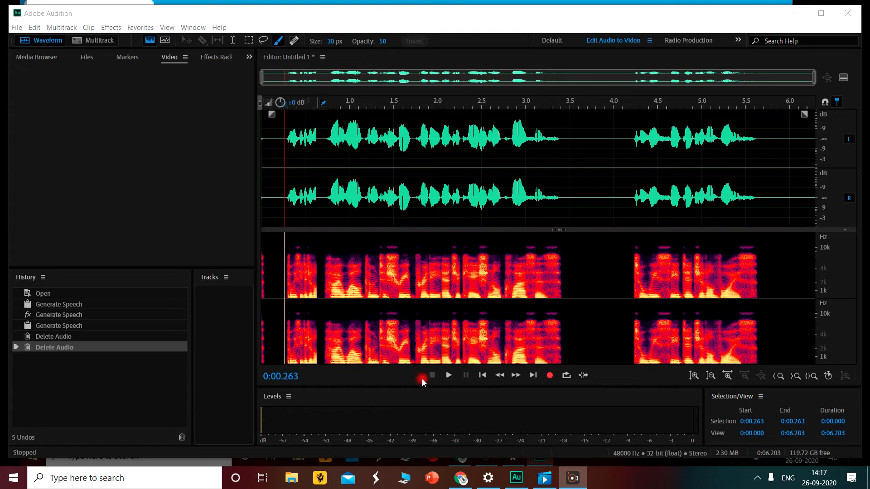
- Delete the audio's opening section from 0:00.000 to 0:00.681 and play the remaining speech
left_click(442, 380)
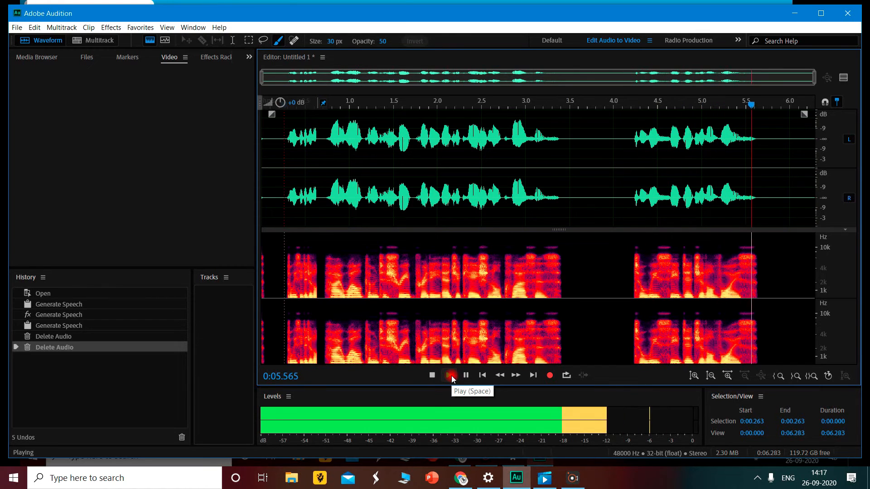
left_click(452, 376)
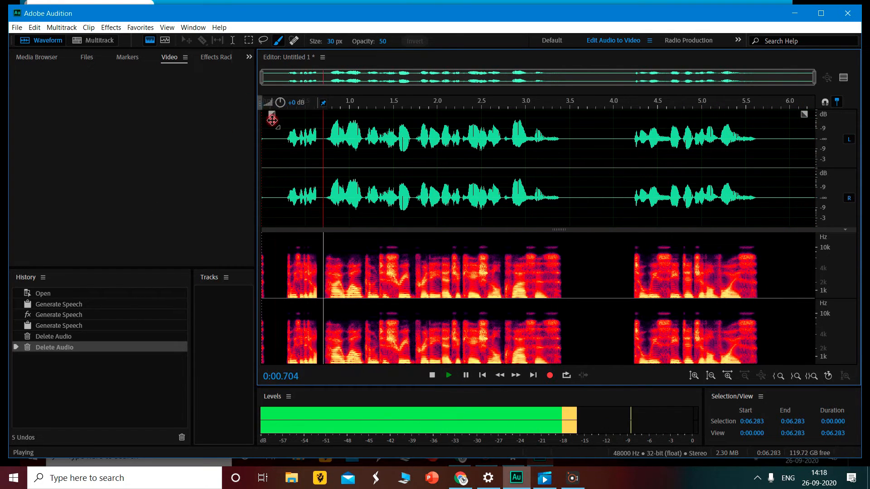
left_click_drag(321, 134, 262, 136)
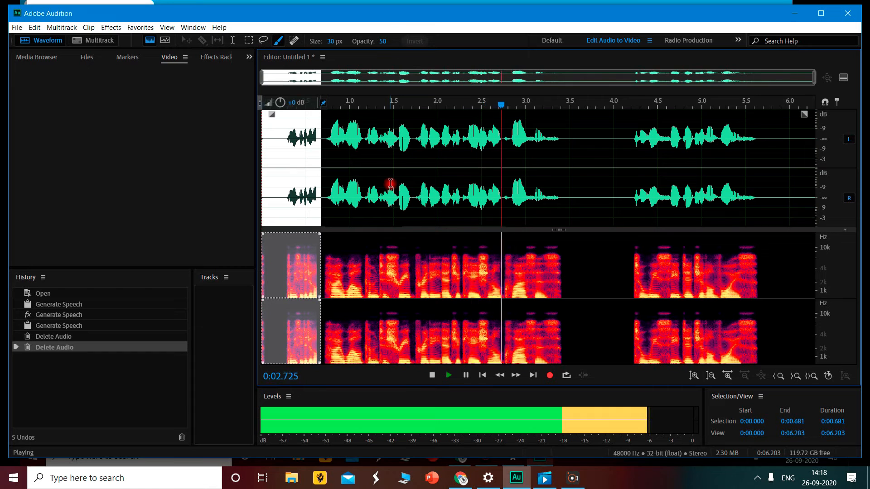
key("Delete")
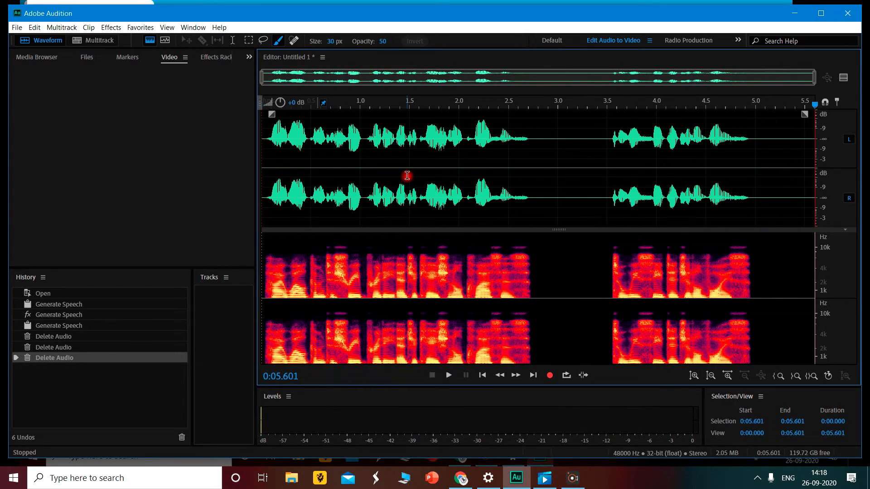
key("space")
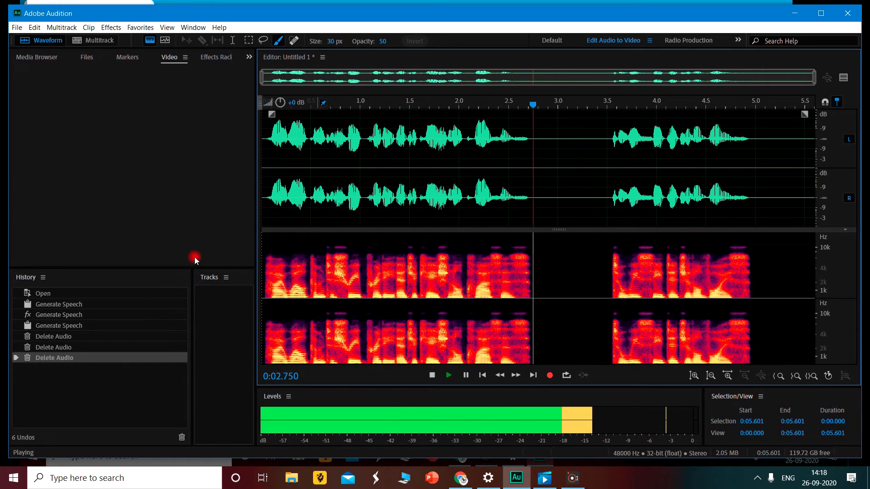
- Reopen the Generate Speech effect and set the gender to Male for the English (United States) text
left_click(111, 27)
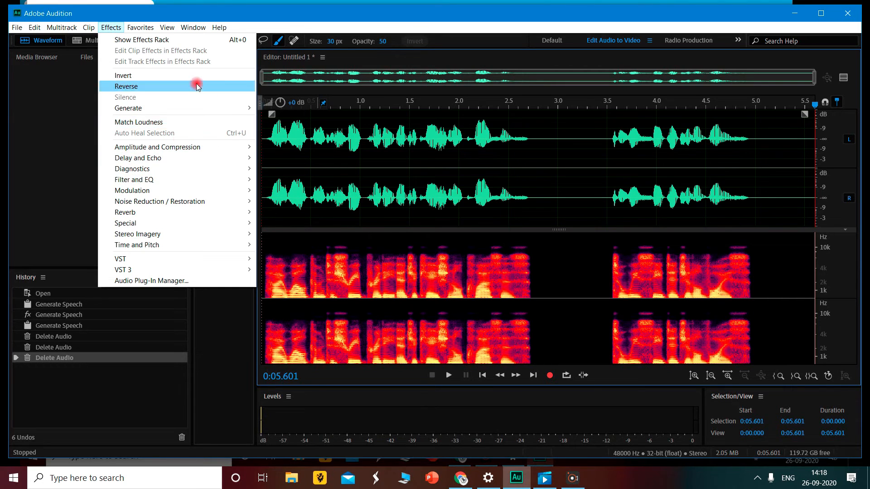
mouse_move(197, 181)
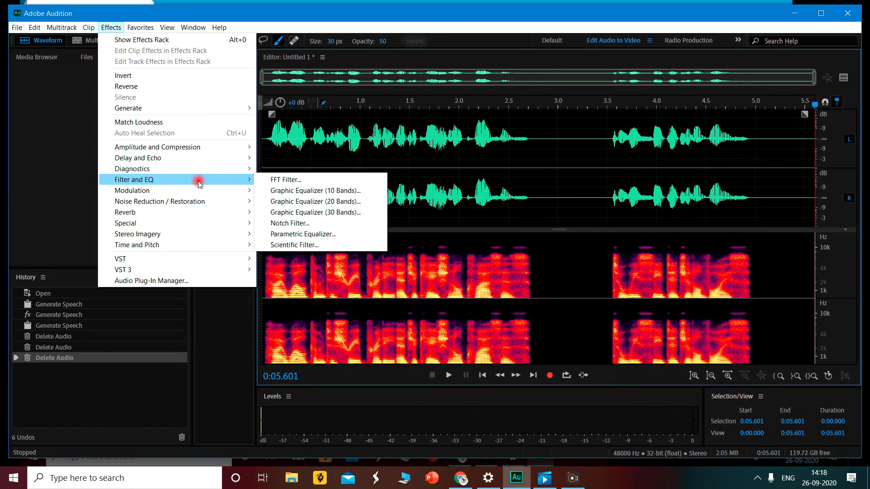
left_click(207, 111)
left_click(305, 119)
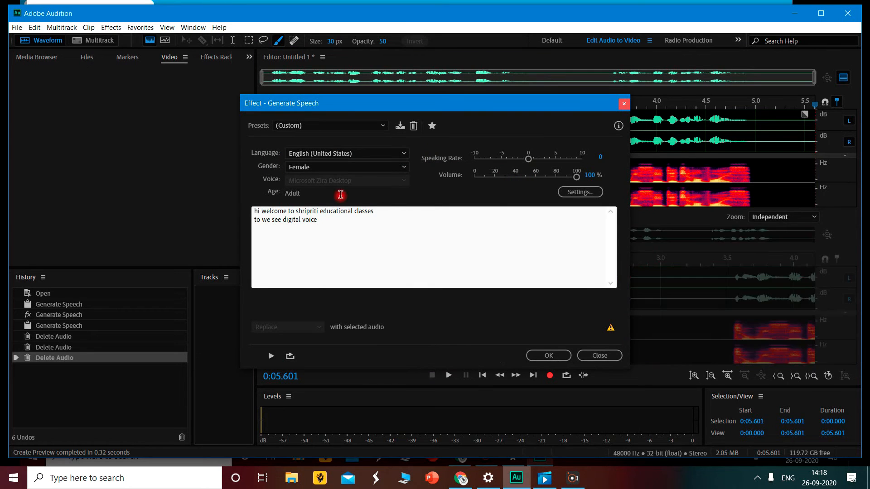
left_click(346, 163)
left_click(339, 188)
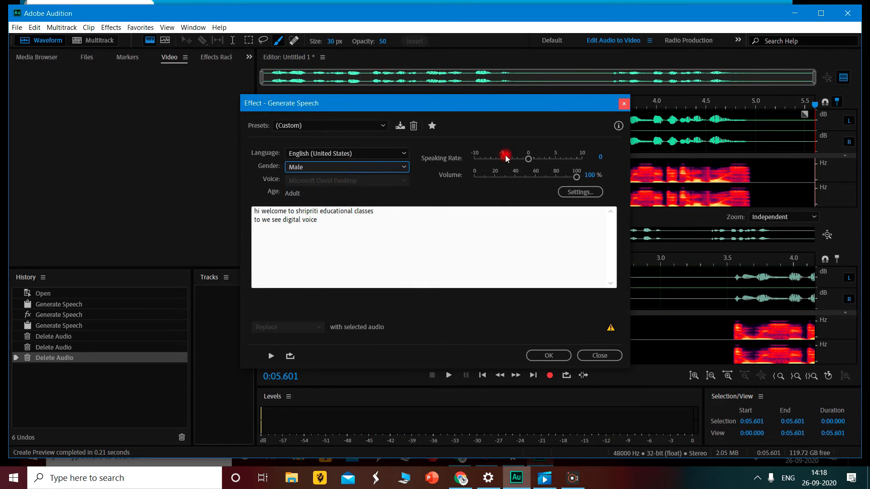
- Examine the voice selection and voice speed in the system's text-to-speech settings and accept them as they are
left_click(586, 192)
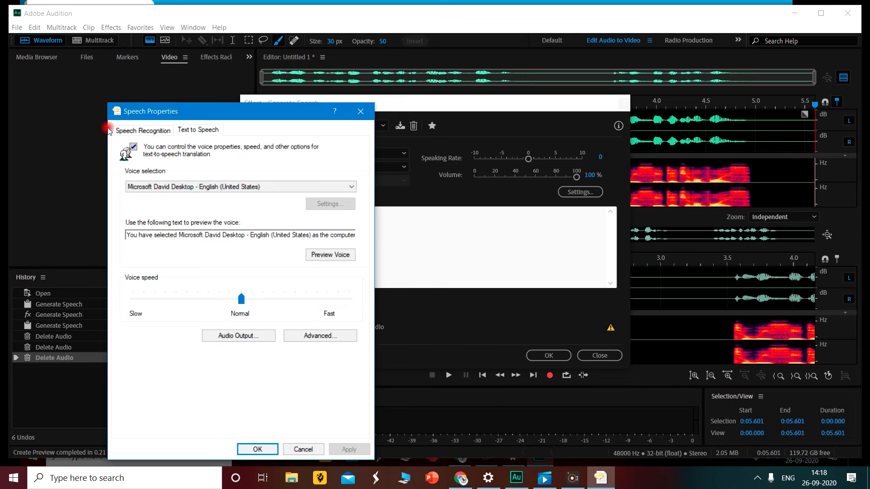
left_click(152, 135)
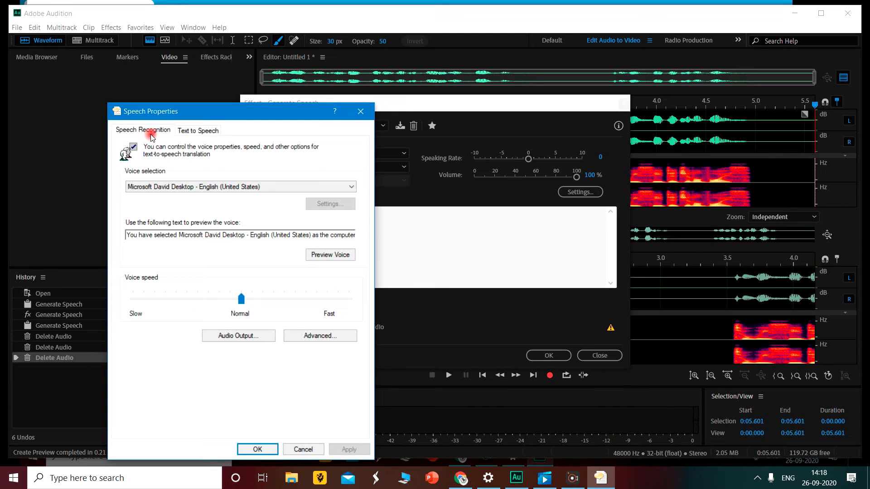
left_click(197, 131)
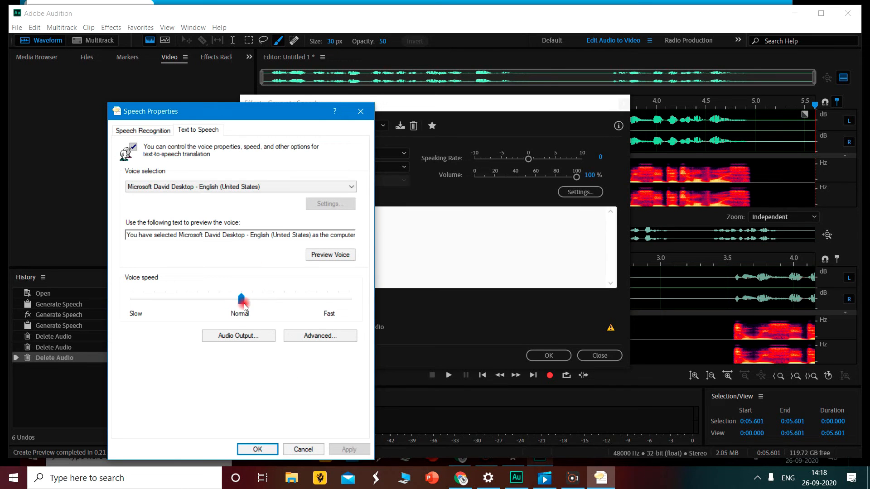
left_click(255, 449)
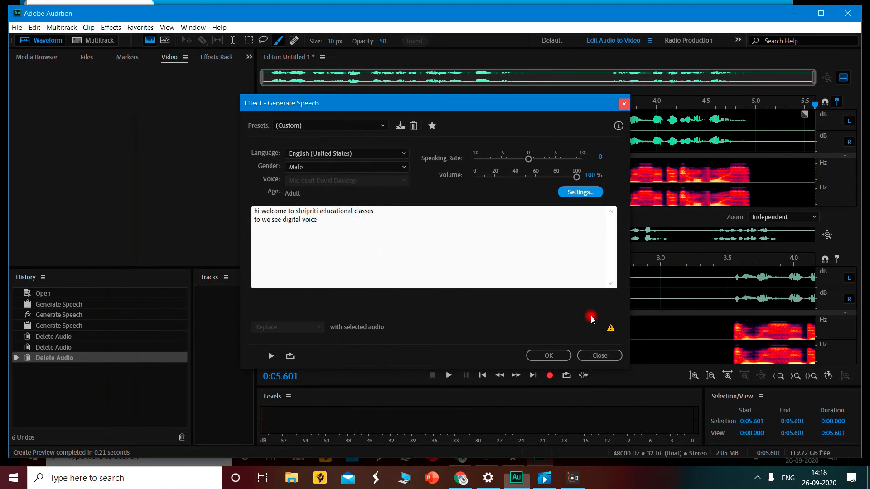
- Generate the male English speech at the end of the existing audio and play the recording from its beginning
left_click(563, 361)
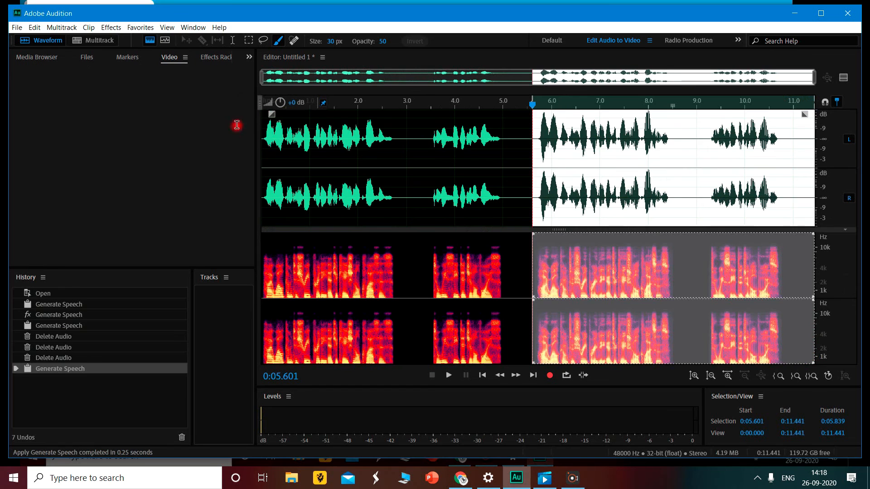
left_click(262, 120)
key("space")
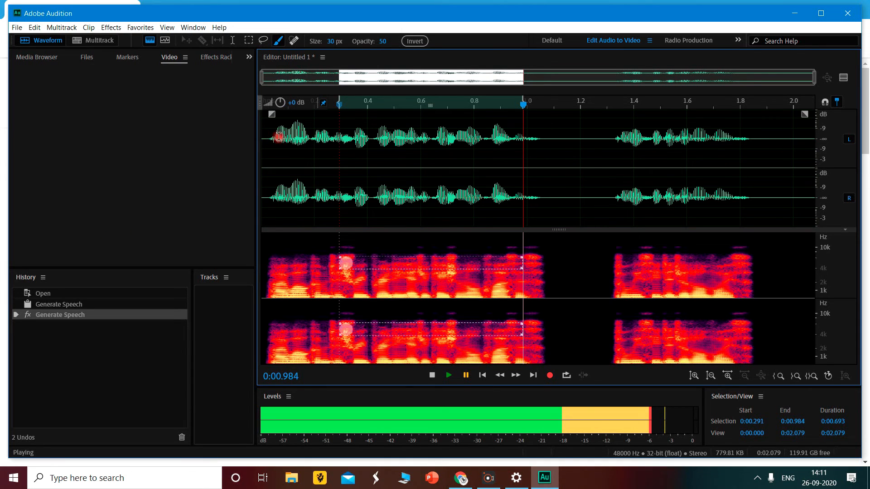
- Move the playhead back to 0:00.000 and play the generated English speech through to its end
left_click(270, 138)
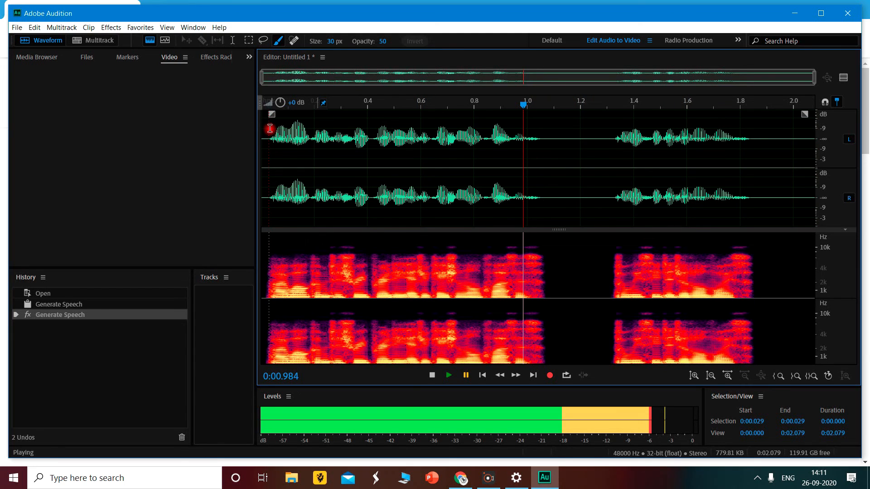
left_click_drag(525, 106, 254, 176)
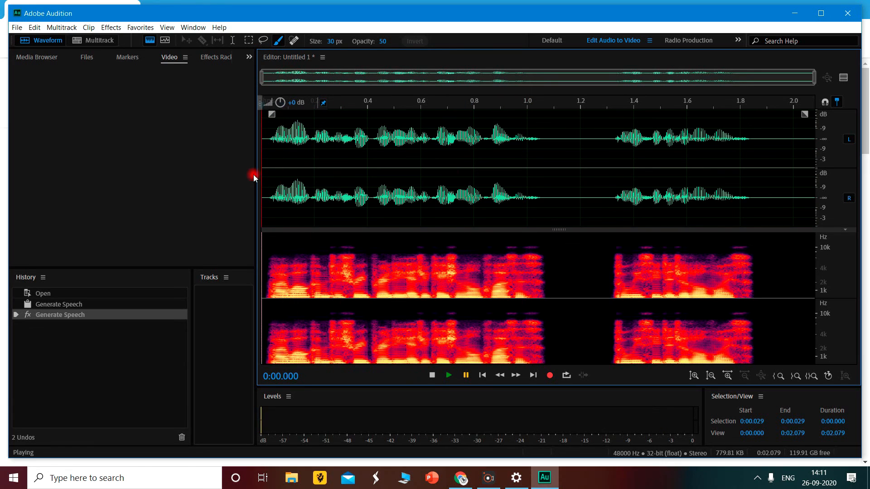
key("space")
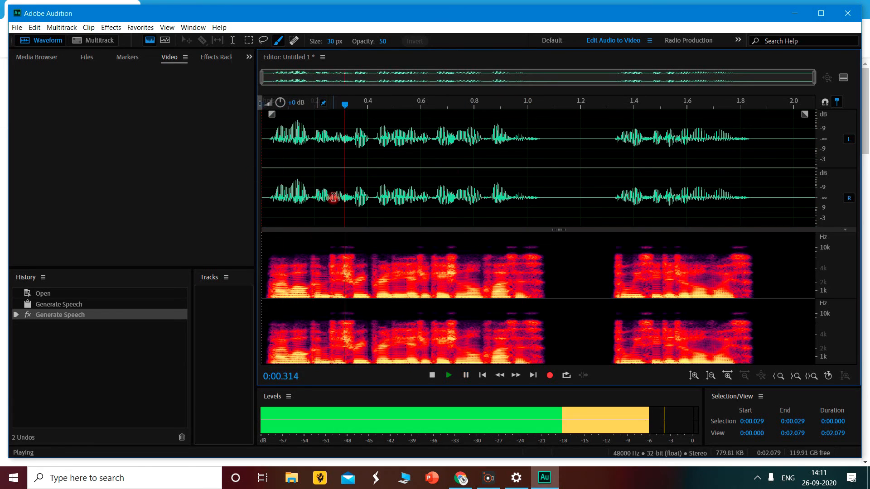
key("space")
key("space")
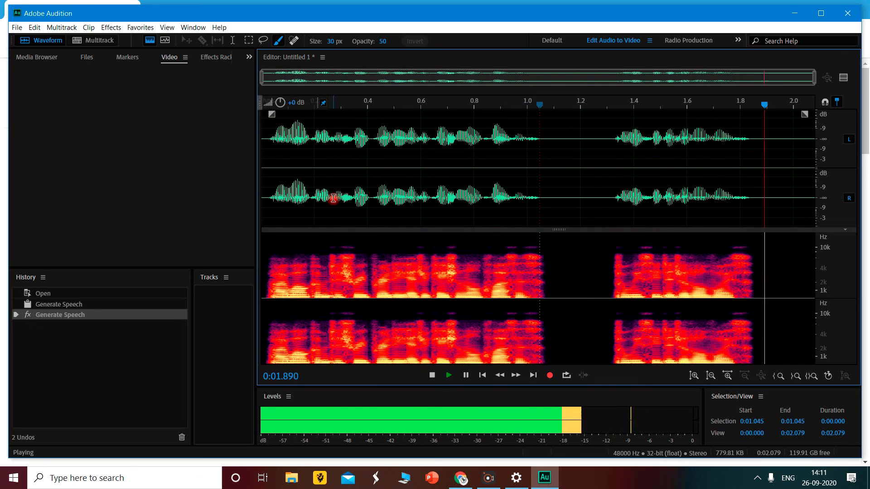
key("space")
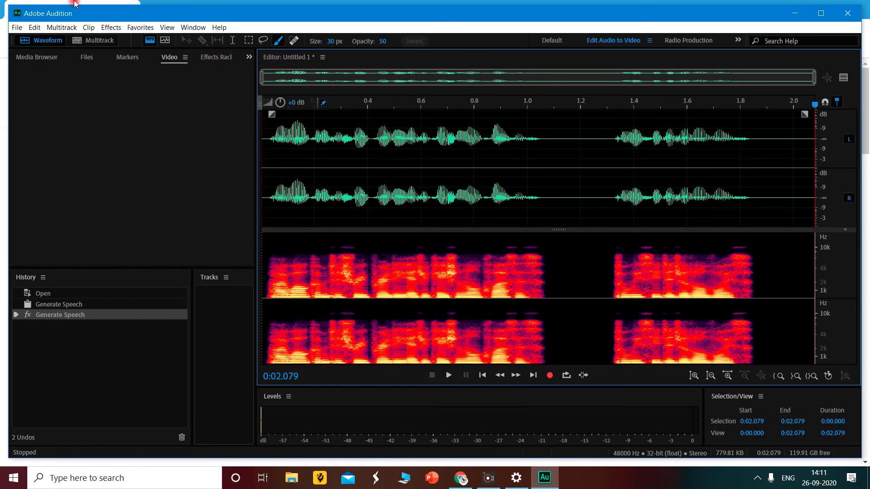
left_click(18, 28)
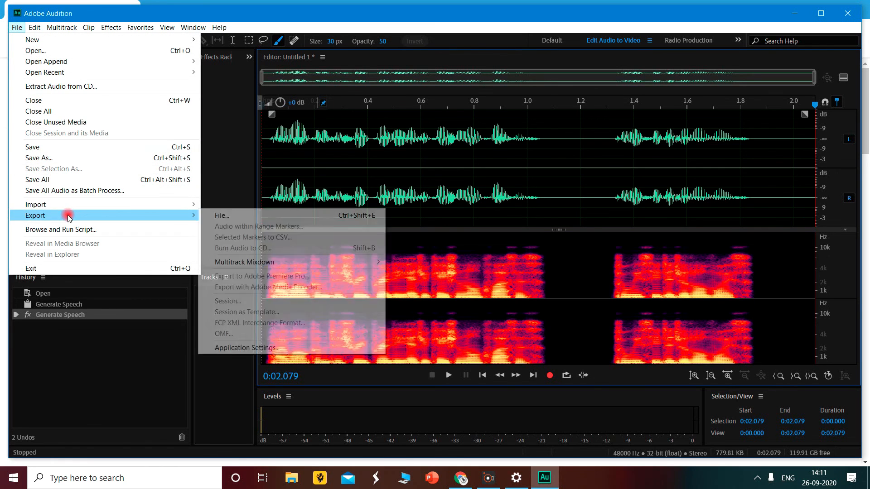
mouse_move(62, 28)
mouse_move(17, 29)
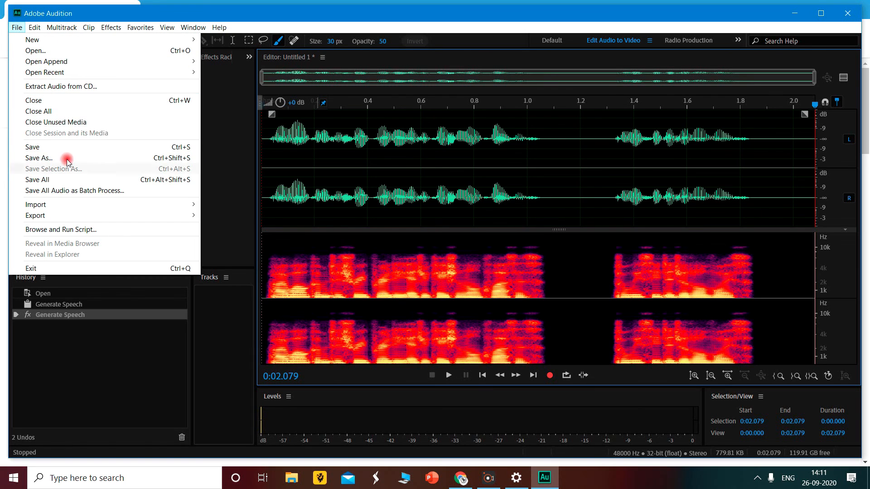
left_click(226, 107)
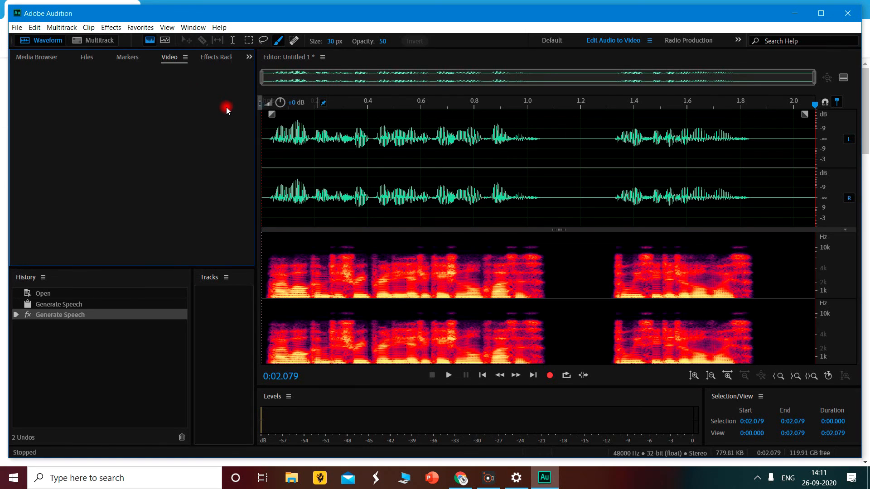